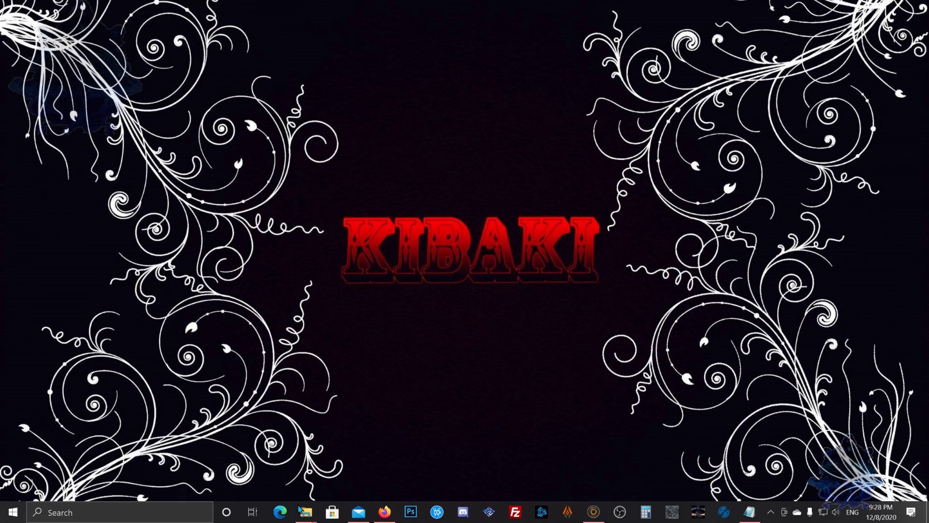
In the nested HFW 4.87.1 folder, inspect the PS3 folder's UPDATE contents and copy the PS3 folder.
mouse_move(301, 511)
left_click(272, 472)
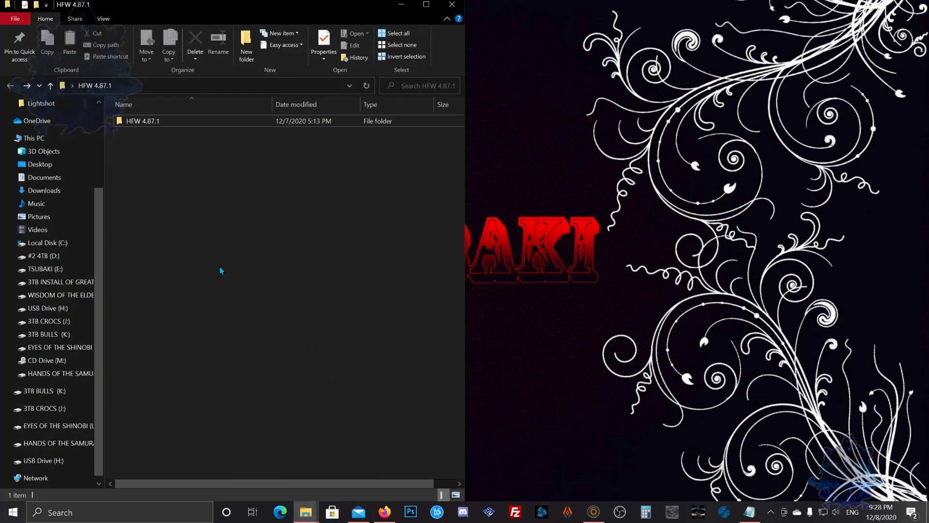
left_click(147, 124)
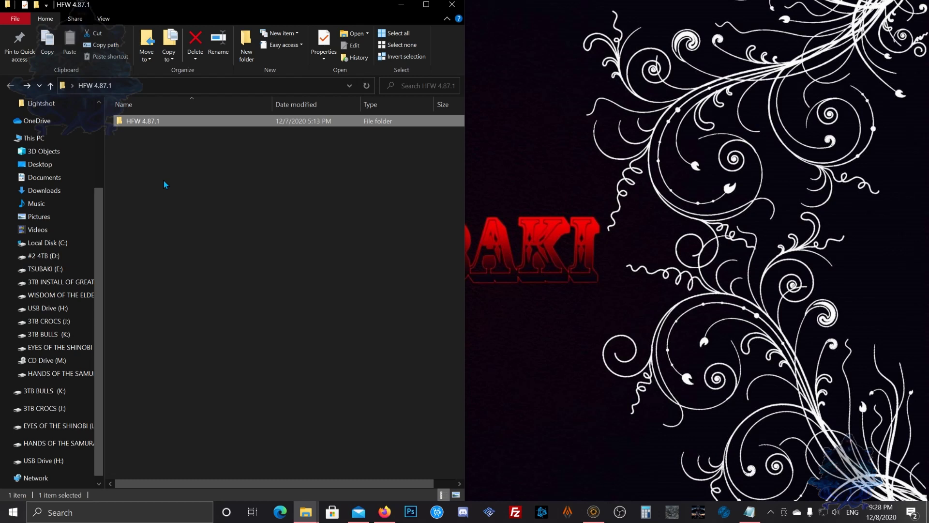
double_click(143, 122)
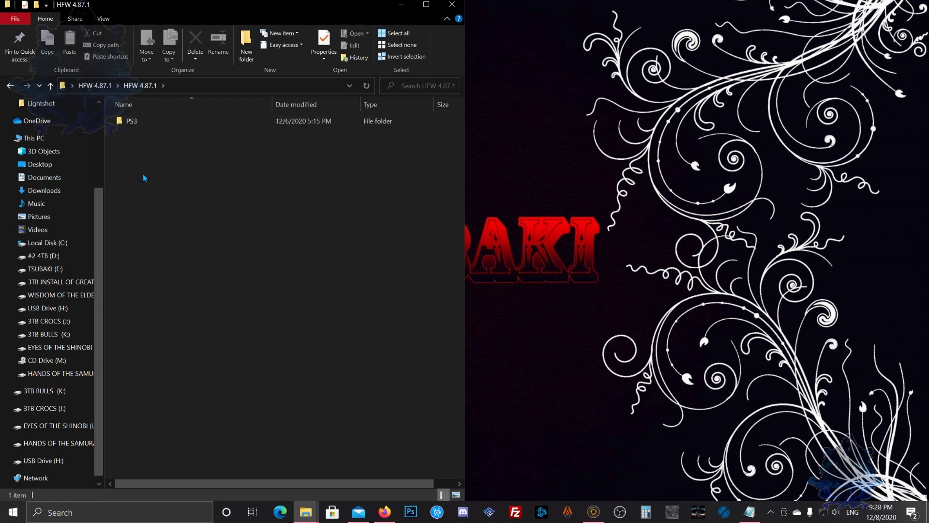
double_click(138, 121)
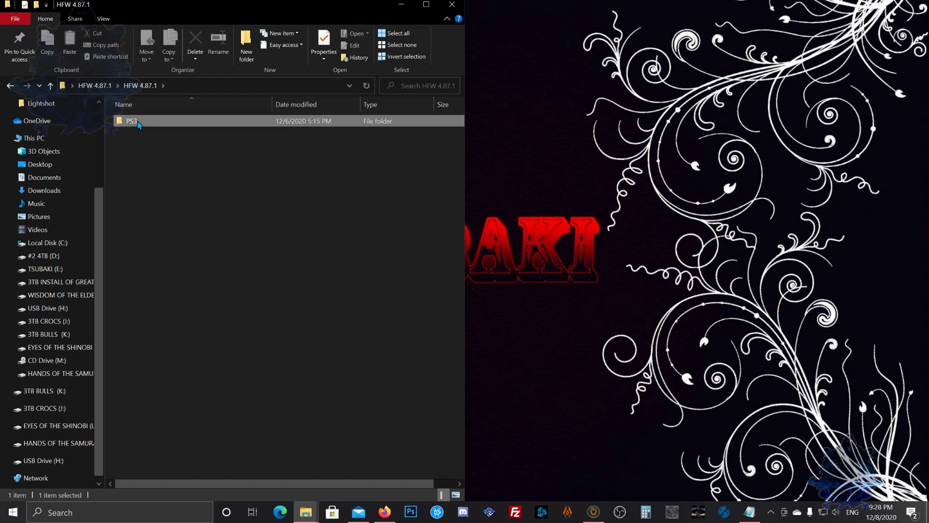
double_click(140, 122)
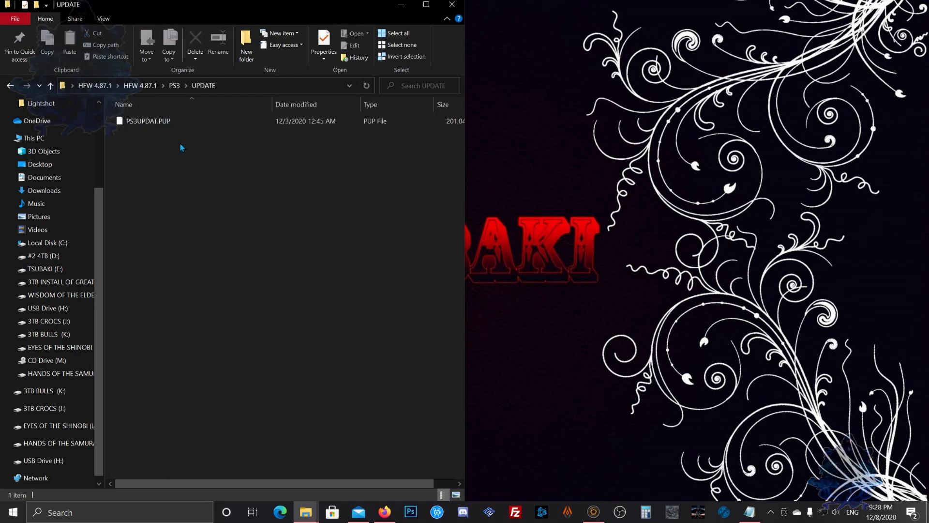
key("alt+Left")
key("alt+Left")
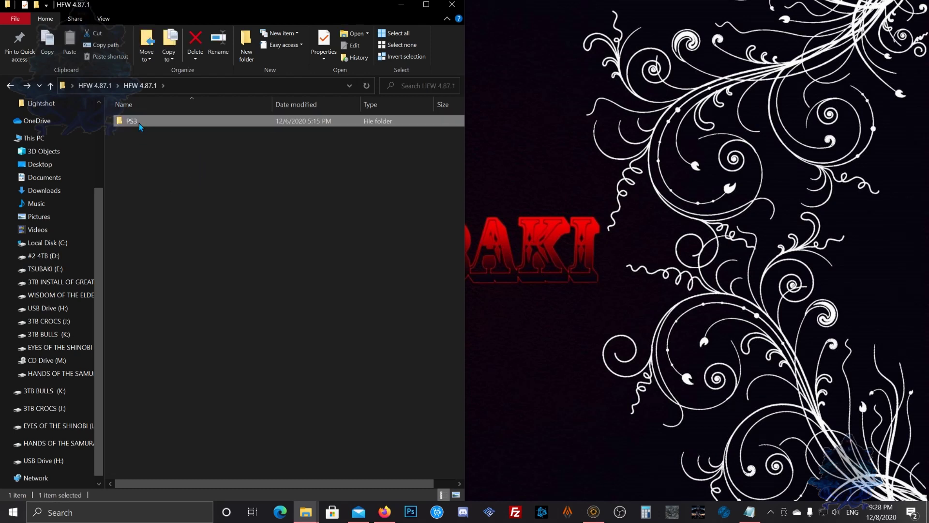
right_click(138, 123)
left_click(169, 324)
Format the USB Drive (H:) as FAT32 with a 4096-byte allocation unit size, no volume label and Quick Format.
mouse_move(314, 510)
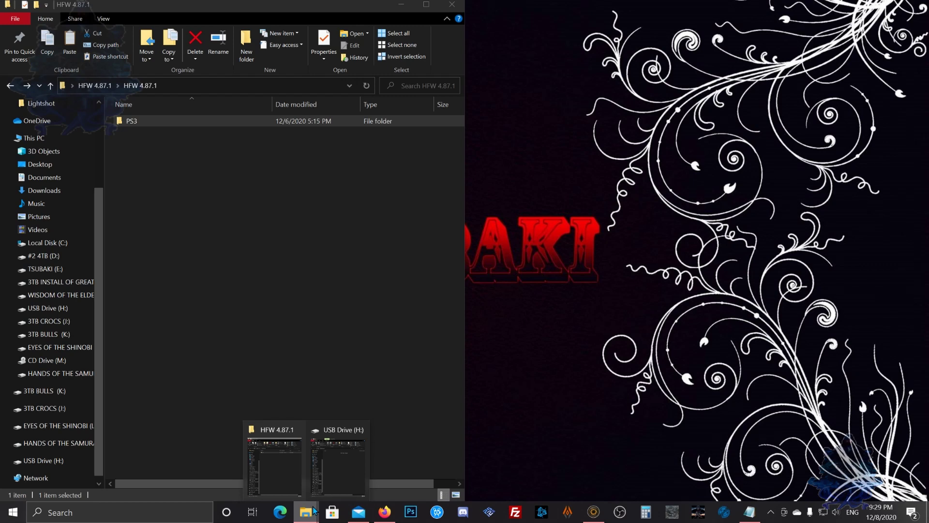
left_click(337, 464)
left_click_drag(690, 257, 753, 281)
left_click(484, 156)
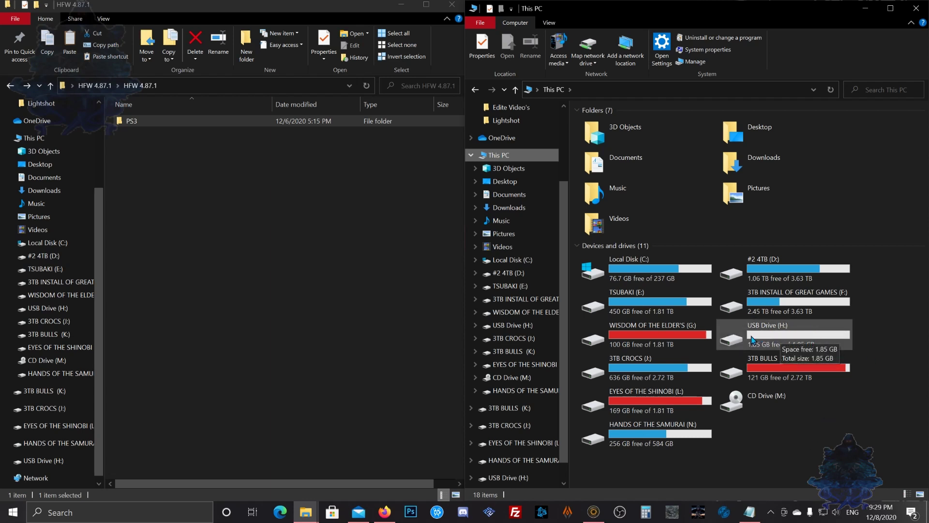
right_click(767, 330)
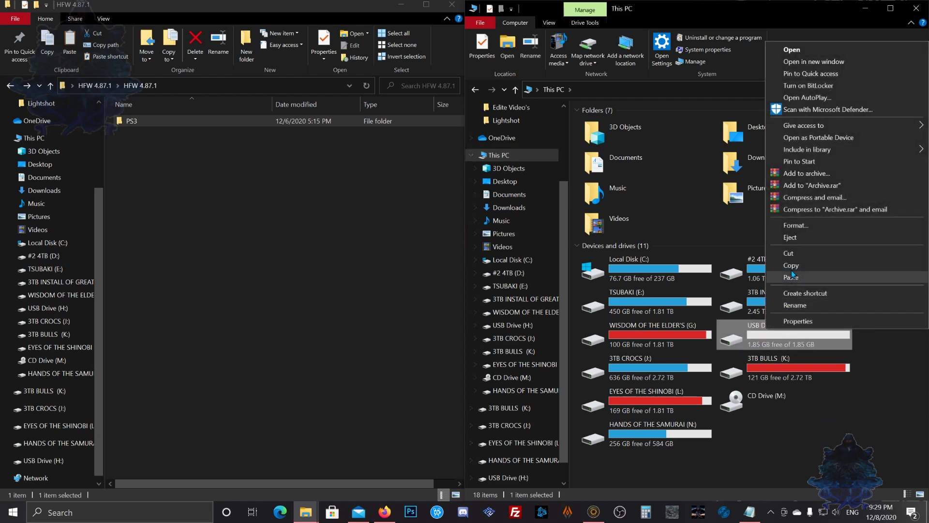
left_click(803, 230)
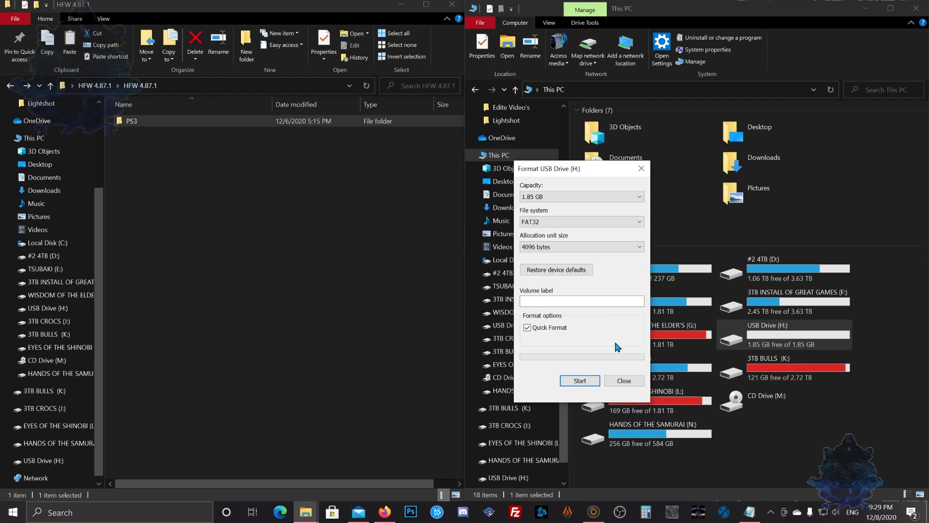
left_click(540, 223)
left_click(545, 247)
left_click(580, 381)
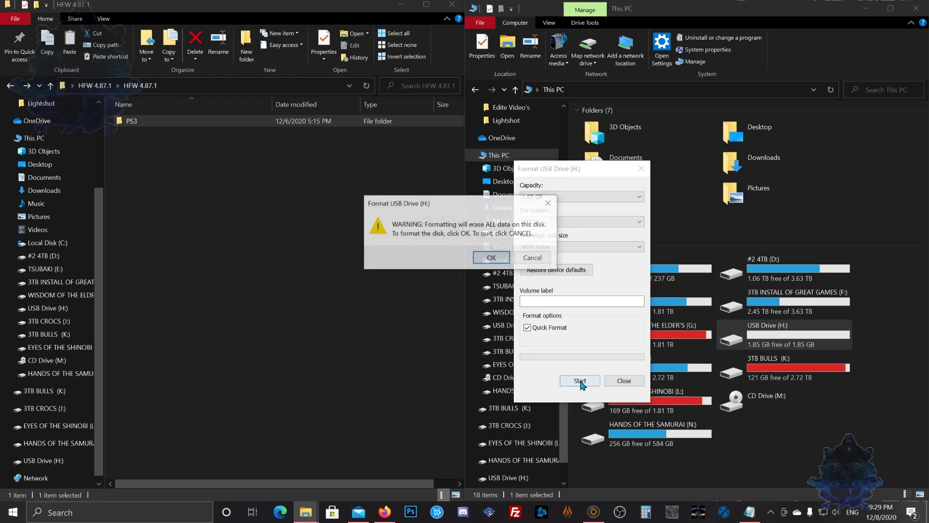
left_click(501, 260)
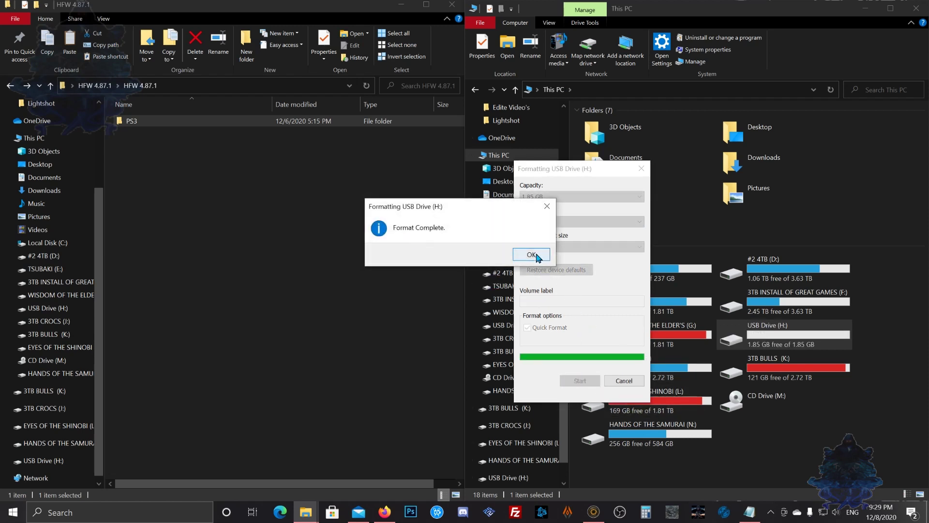
left_click(533, 254)
left_click(633, 383)
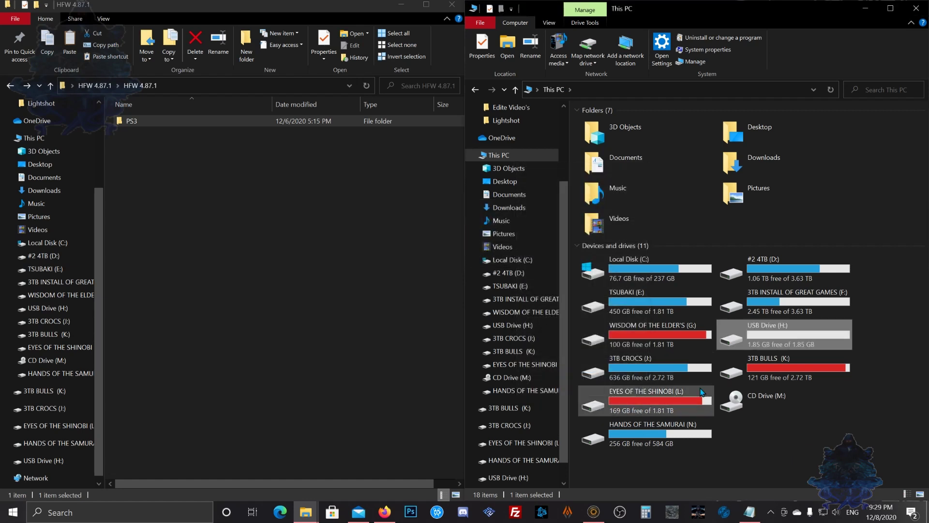
Open the USB Drive (H:) and check its properties.
double_click(780, 346)
right_click(715, 231)
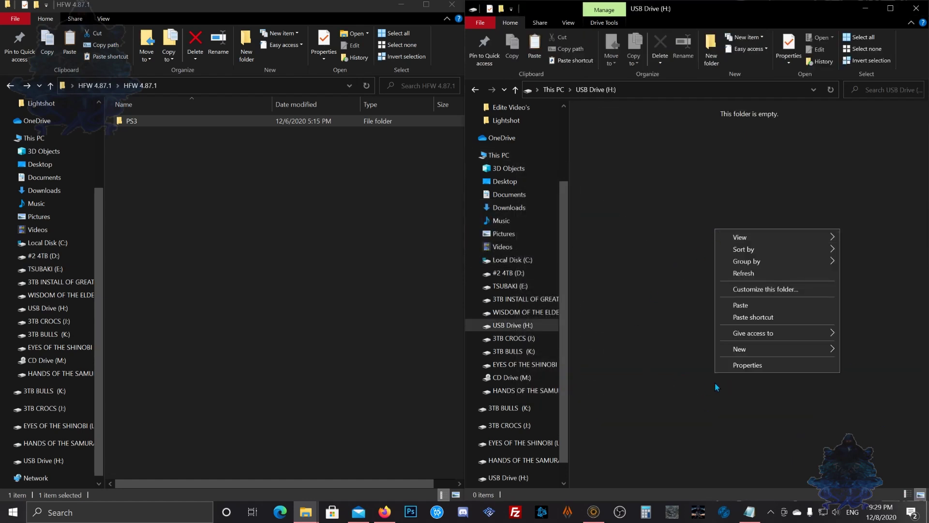
left_click(747, 367)
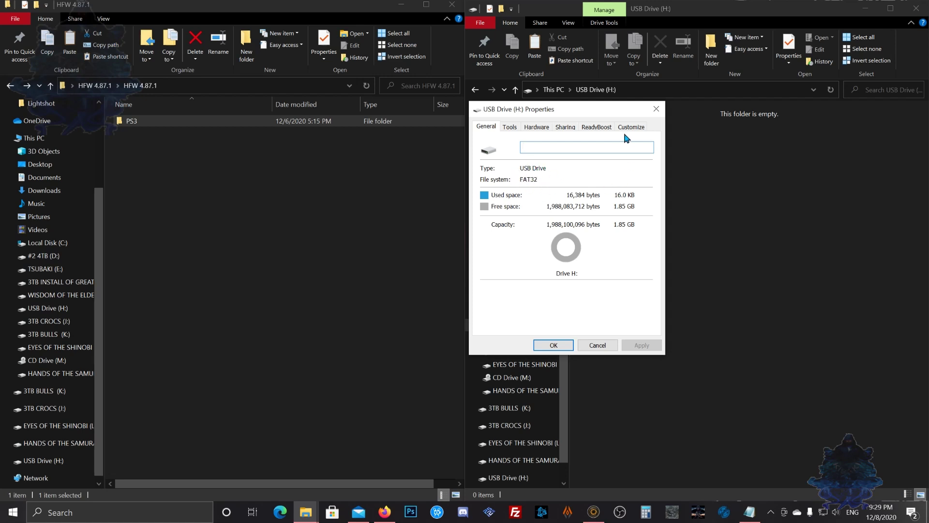
left_click(656, 109)
Paste the PS3 folder into the root of the USB drive and bring up the option to safely remove hardware.
right_click(683, 234)
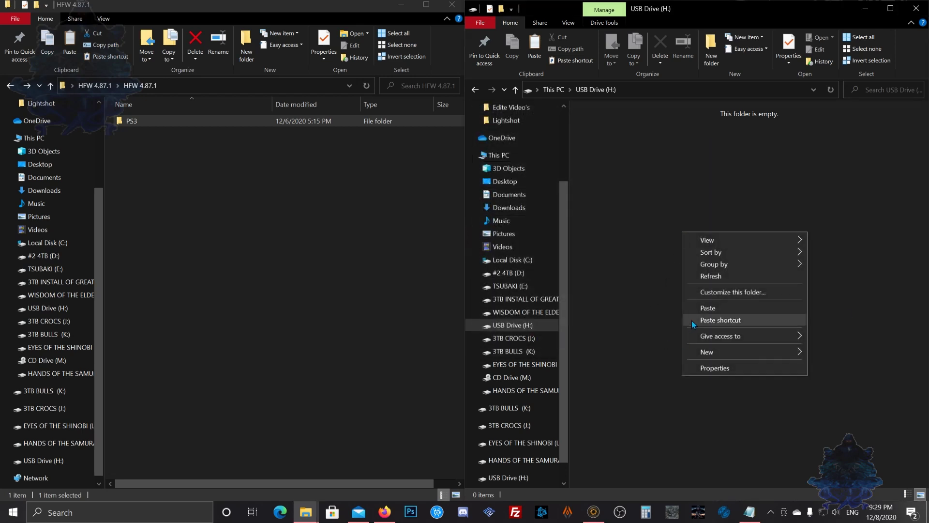
left_click(702, 311)
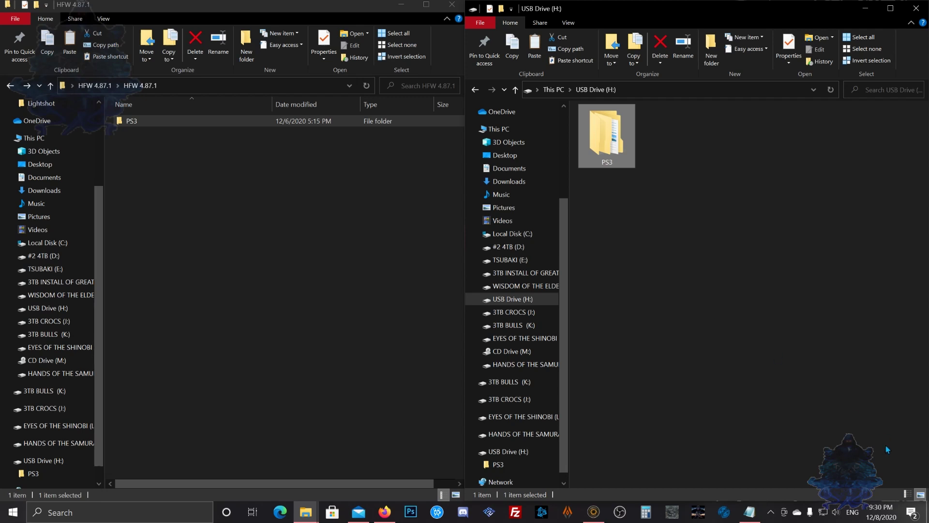
left_click(772, 512)
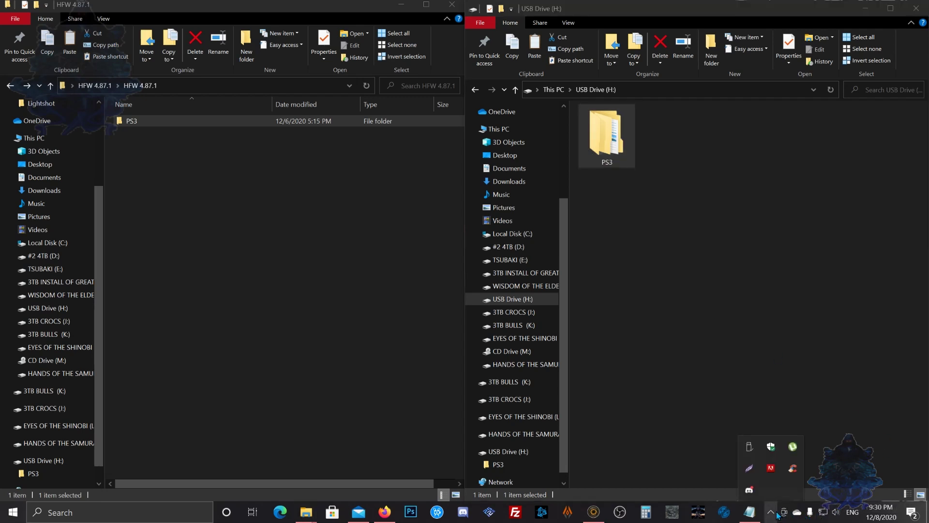
left_click(750, 446)
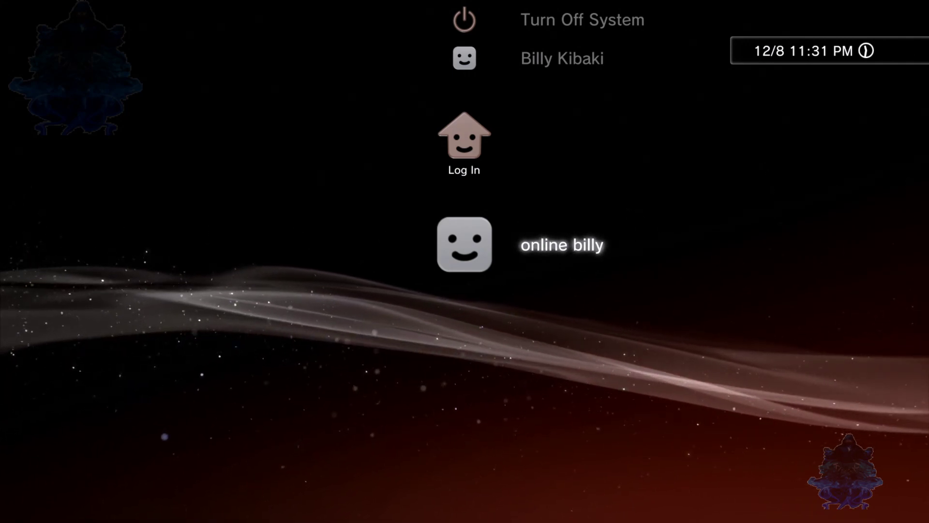
On the PS3, log in with the online user profile and go to the Game category.
key("Return")
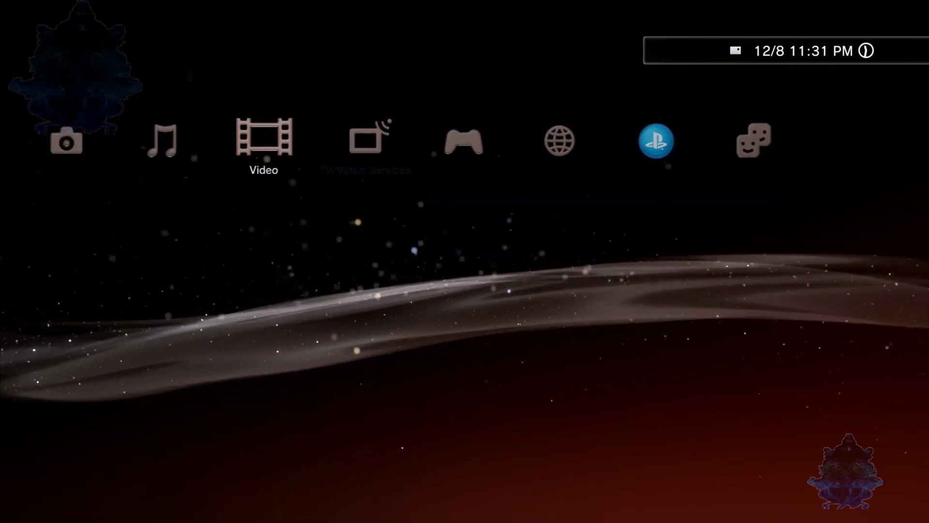
key("Left")
key("Left")
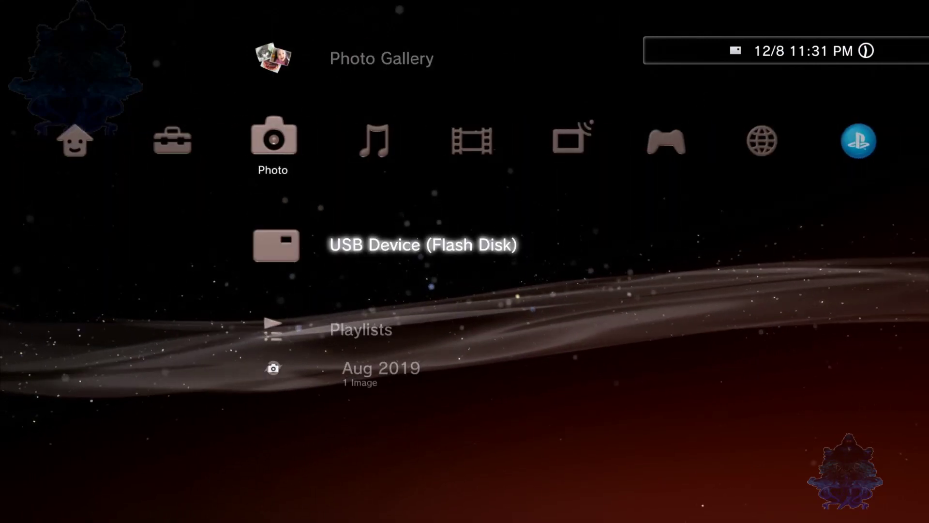
key("Right")
key("Right")
key("Right")
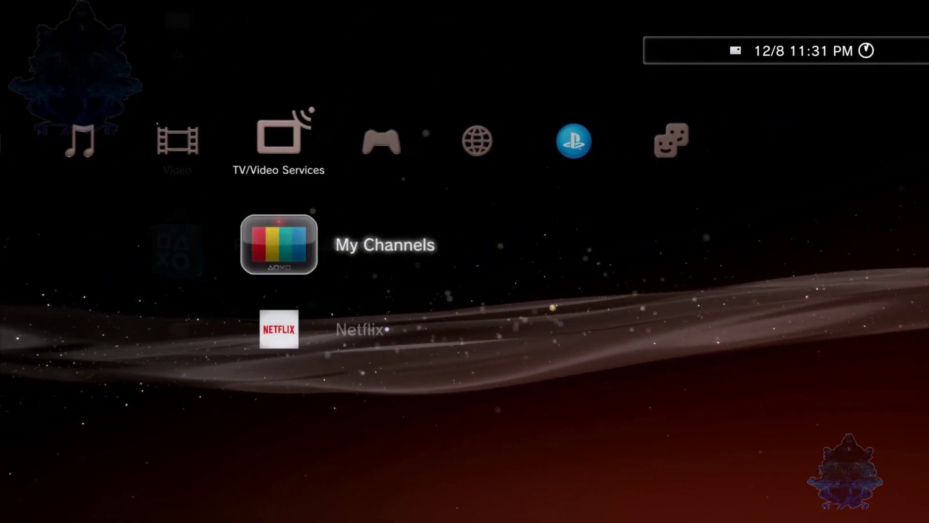
key("Right")
key("Right")
key("Left")
Look through the data utilities and installed titles in the Game category.
key("Up")
key("Up")
key("Down")
key("Down")
key("Down")
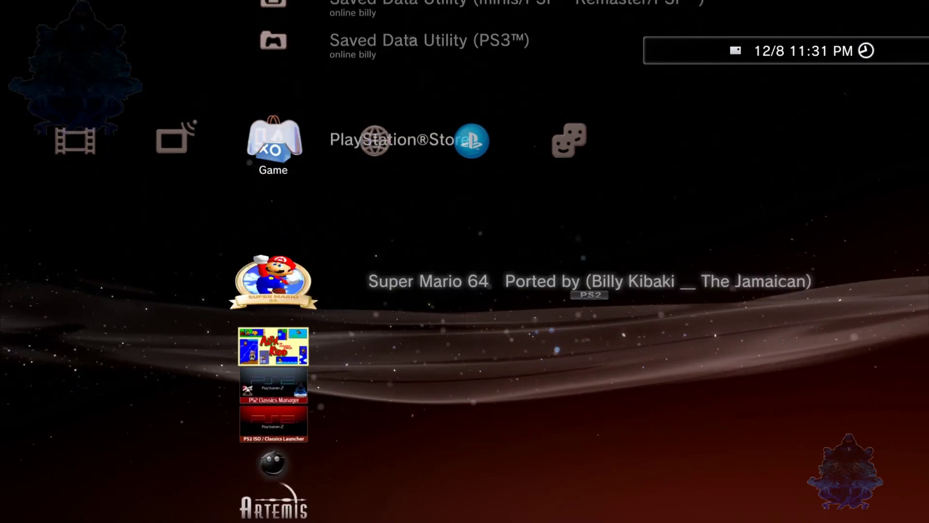
key("Down")
key("Down")
key("Up")
key("Up")
key("Up")
key("Up")
key("Up")
key("Up")
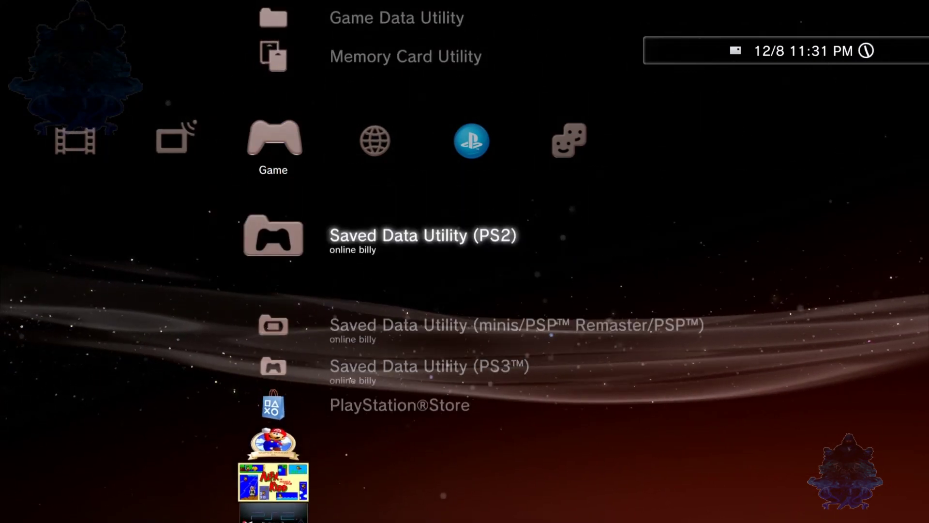
key("Down")
key("Down")
key("Down")
key("Down")
key("Down")
key("Down")
key("Down")
key("Up")
key("Up")
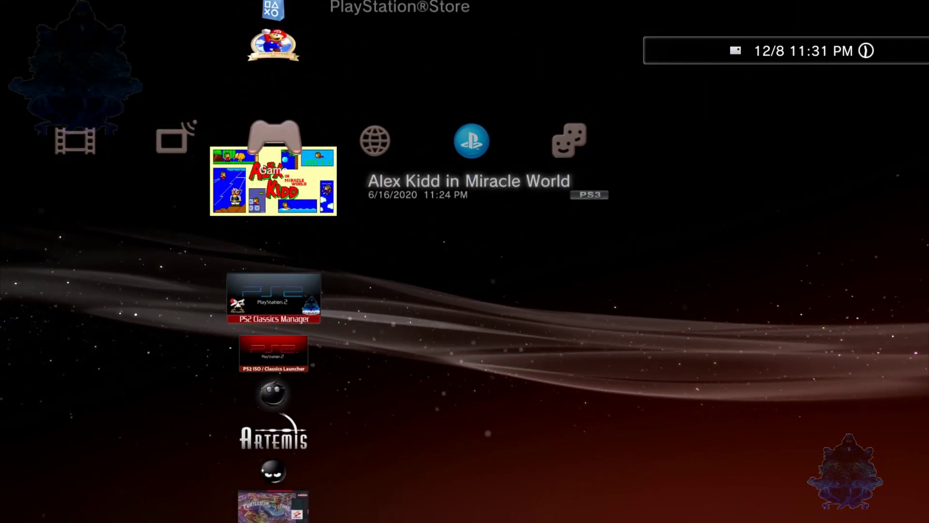
key("Up")
key("Up")
key("Up")
key("Down")
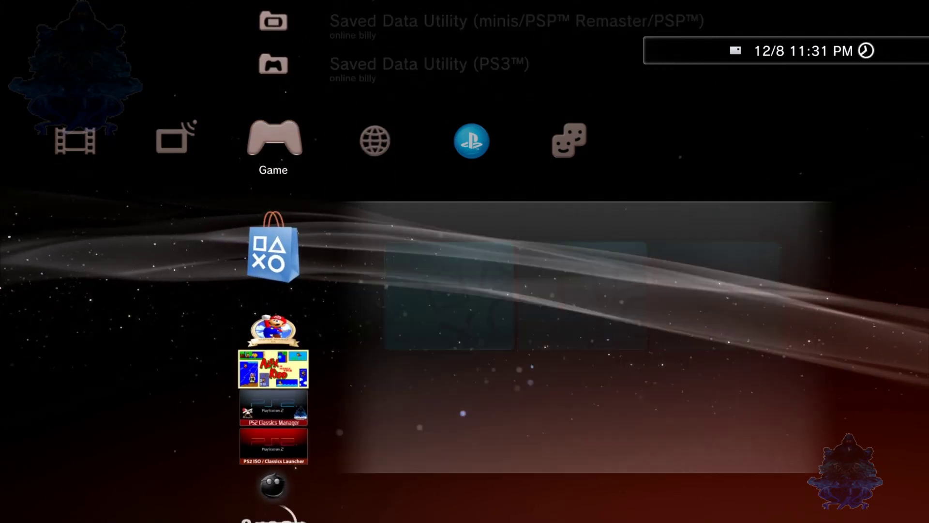
key("Down")
key("Down")
key("Down")
key("Down")
key("Down")
key("Down")
key("Down")
key("Down")
key("Down")
key("Down")
key("Down")
key("Up")
key("Up")
key("Up")
key("Up")
key("Up")
key("Up")
key("Up")
key("Up")
key("Up")
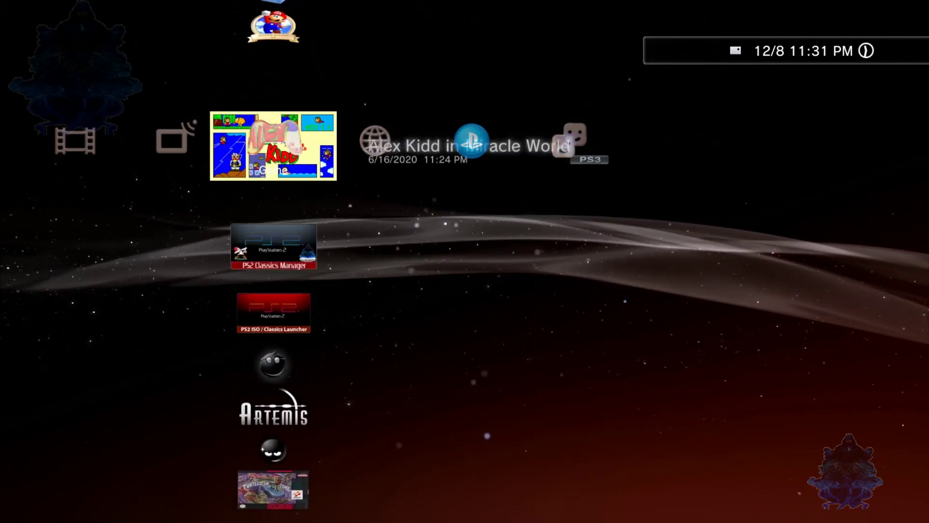
key("Up")
key("Up")
key("Up")
key("Up")
key("Up")
key("Up")
View System Information in System Settings to check the installed system software version.
key("Left")
key("Left")
key("Left")
key("Left")
key("Left")
key("Left")
key("Right")
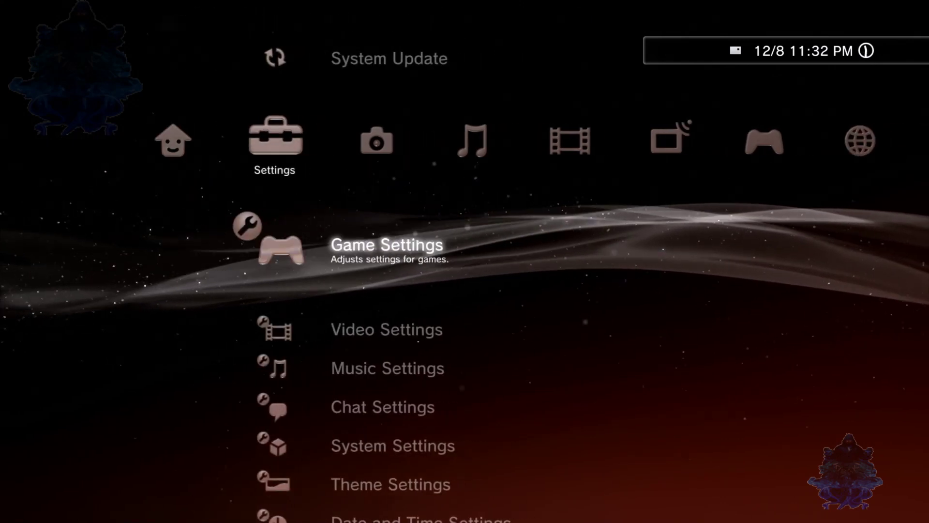
key("Down")
key("Down")
key("Down")
key("Down")
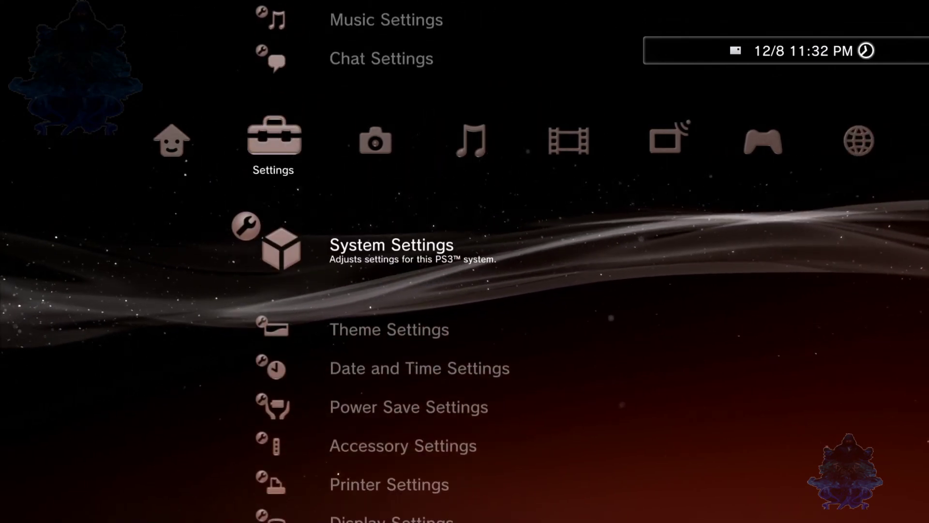
key("Return")
key("Down")
key("Down")
key("Down")
key("Down")
key("Down")
key("Down")
key("Down")
key("Down")
key("Down")
key("Down")
key("Down")
key("Down")
key("Down")
key("Down")
key("Down")
key("Down")
key("Down")
key("Down")
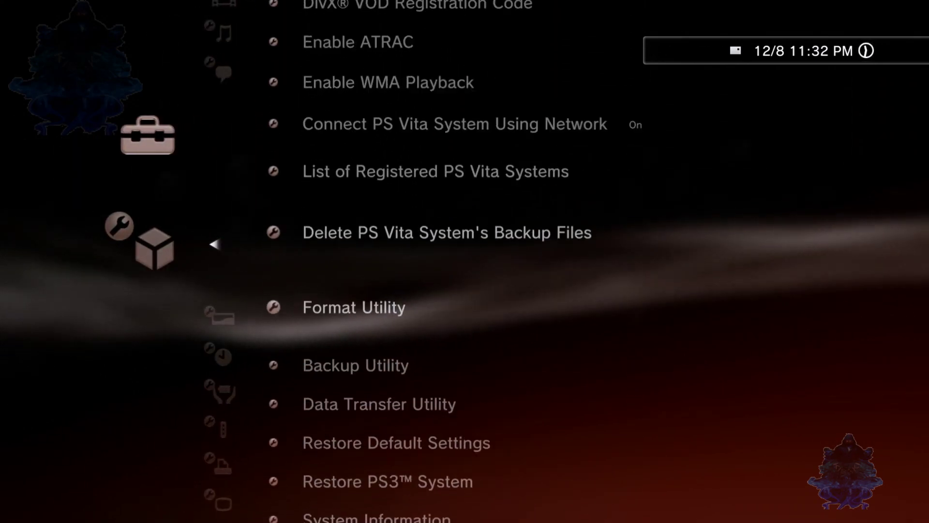
key("Down")
key("Down")
key("Down")
key("Down")
key("Down")
key("Down")
key("Up")
key("Return")
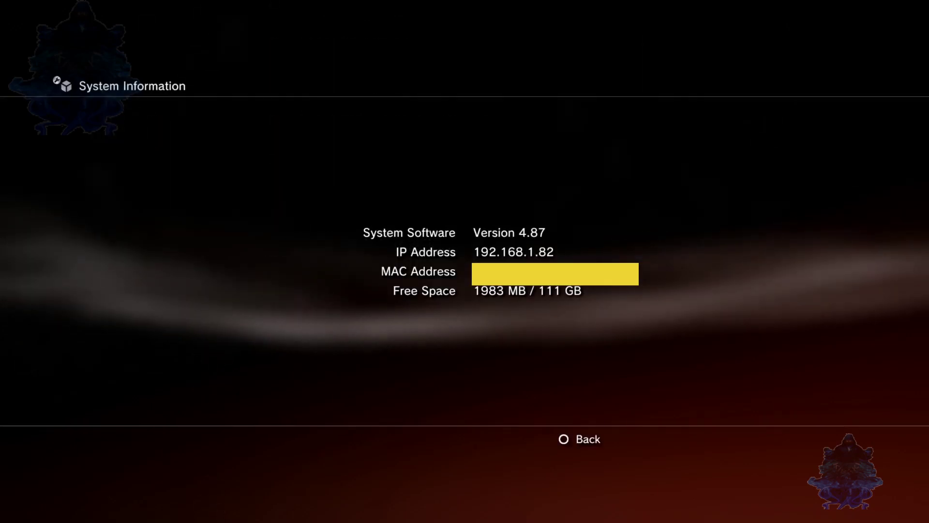
key("Escape")
key("Escape")
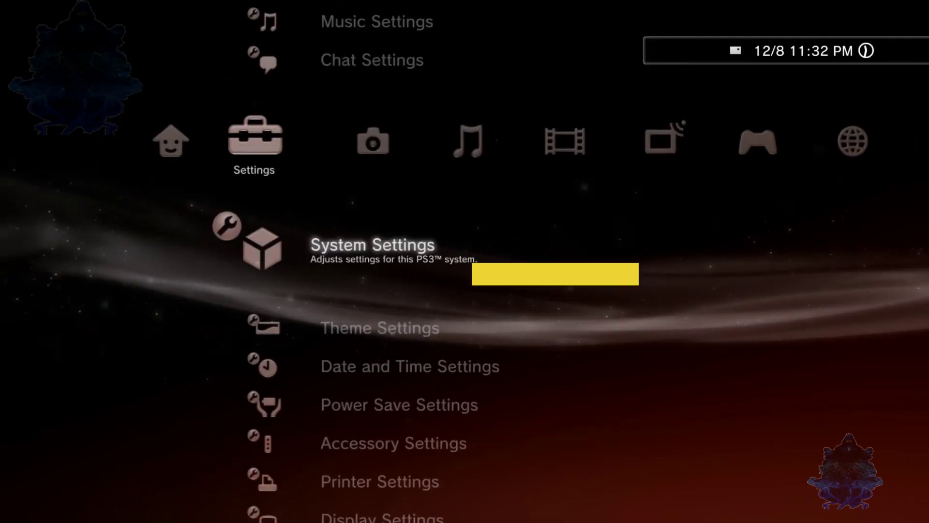
Start a System Update using the Update via Storage Media method.
key("Up")
key("Up")
key("Up")
key("Up")
key("Up")
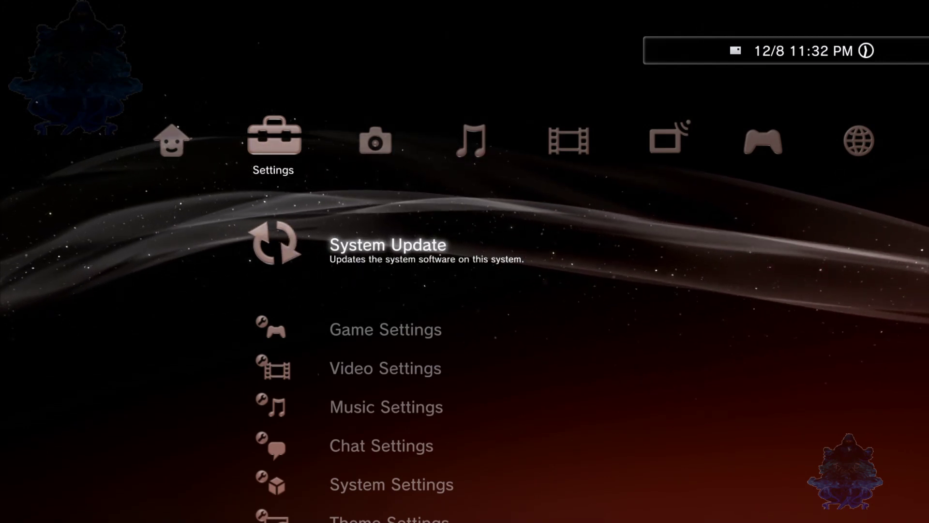
key("Return")
key("Down")
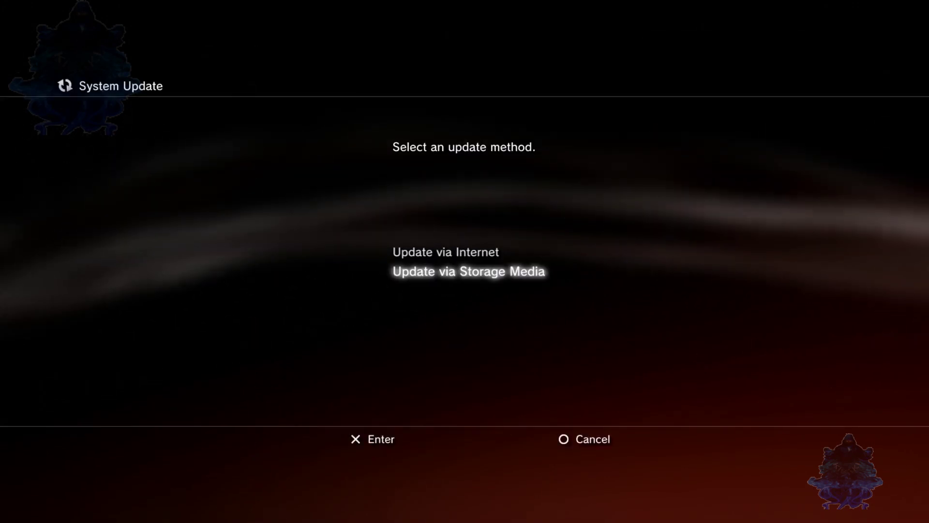
key("Return")
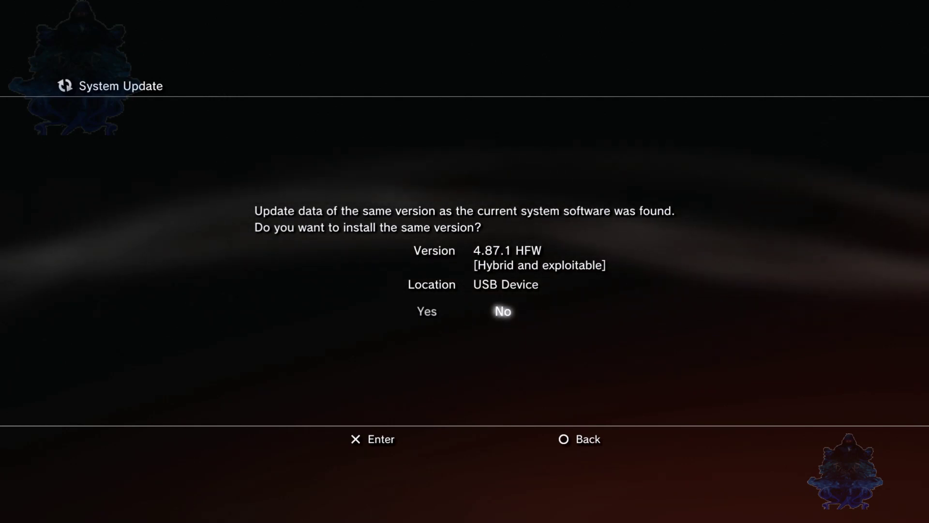
Decline installing the same 4.87.1 HFW version and turn off the system from the Users category.
key("Return")
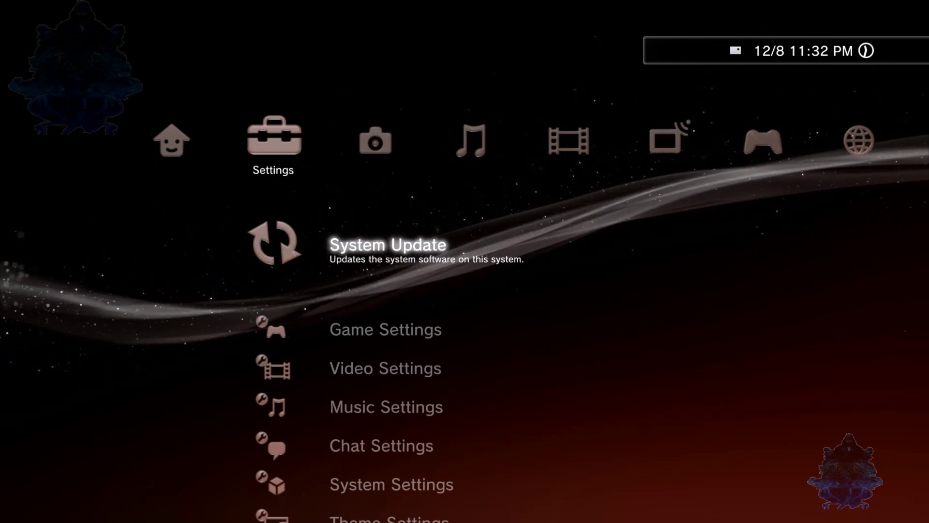
key("Left")
key("Up")
key("Up")
key("Up")
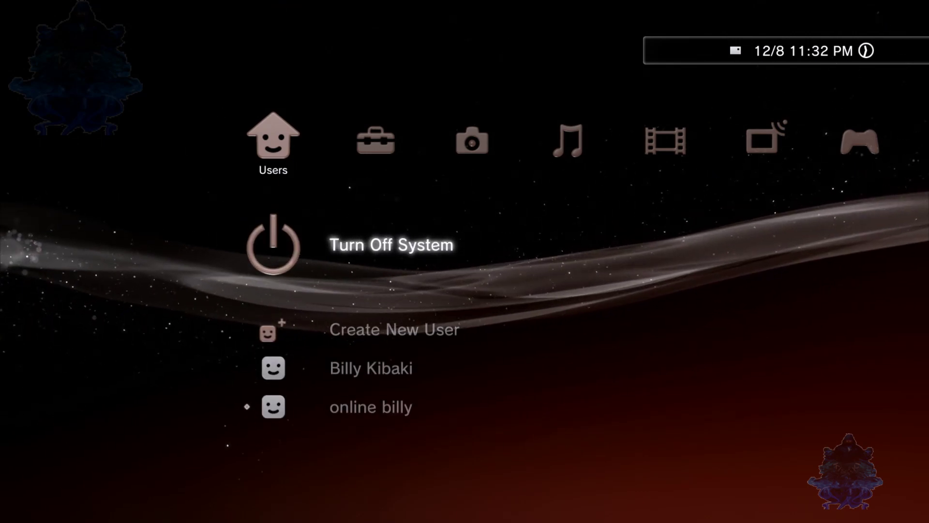
key("Return")
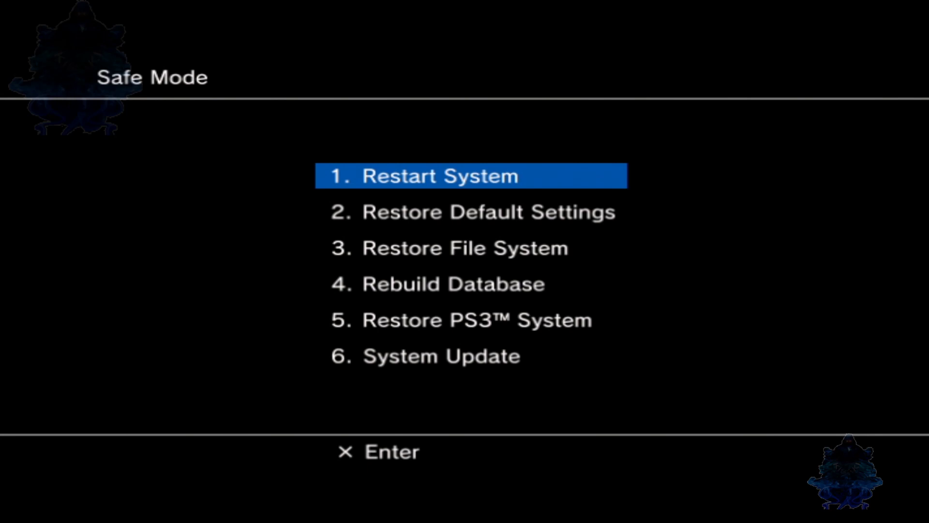
Start a System Update from the Safe Mode options.
key("Down")
key("Down")
key("Down")
key("Down")
key("Down")
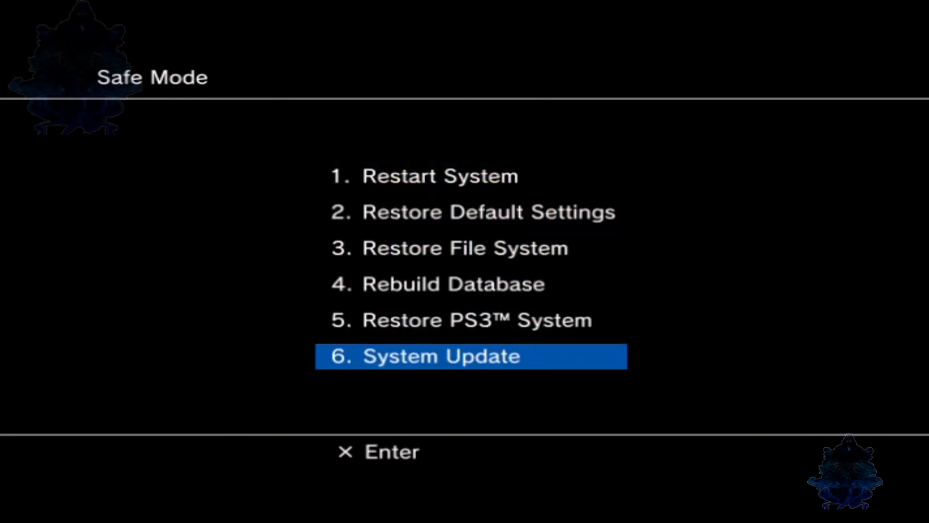
key("Return")
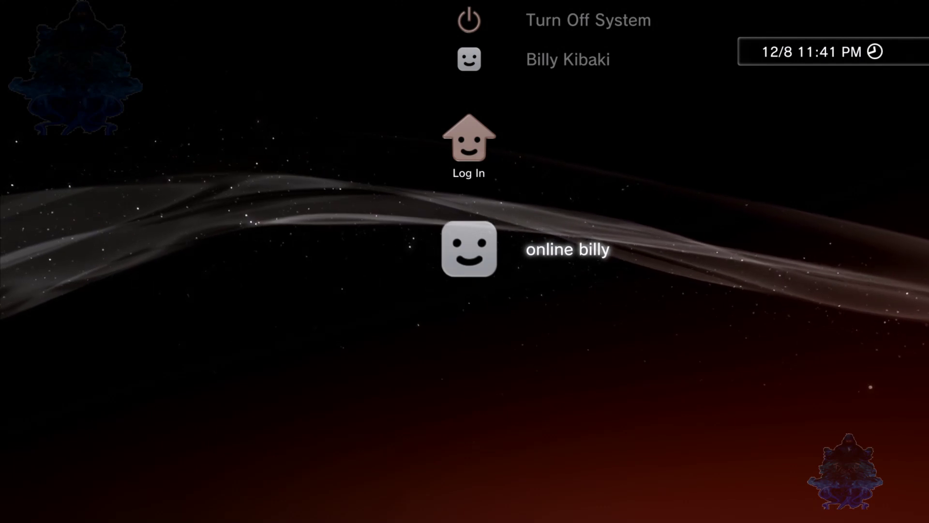
Log in with the online user profile and look through the entries in the Game category.
key("Return")
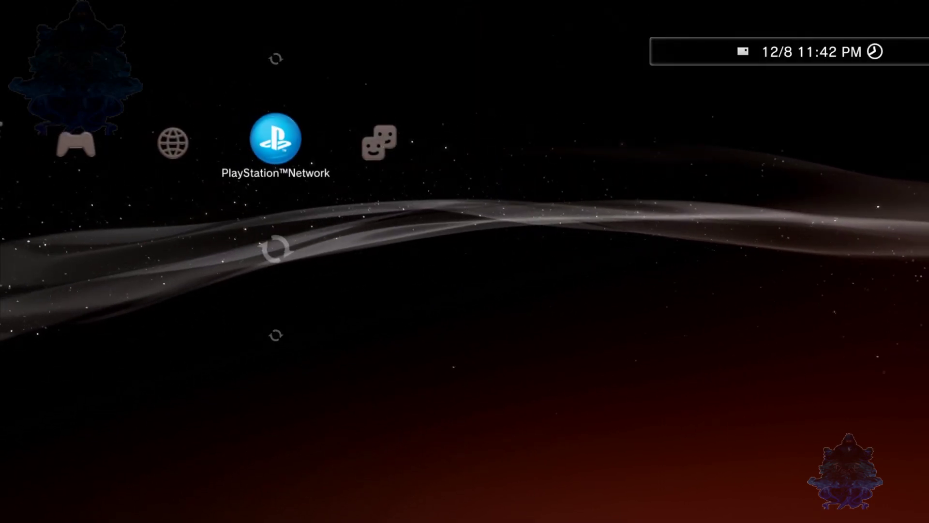
key("Left")
key("Left")
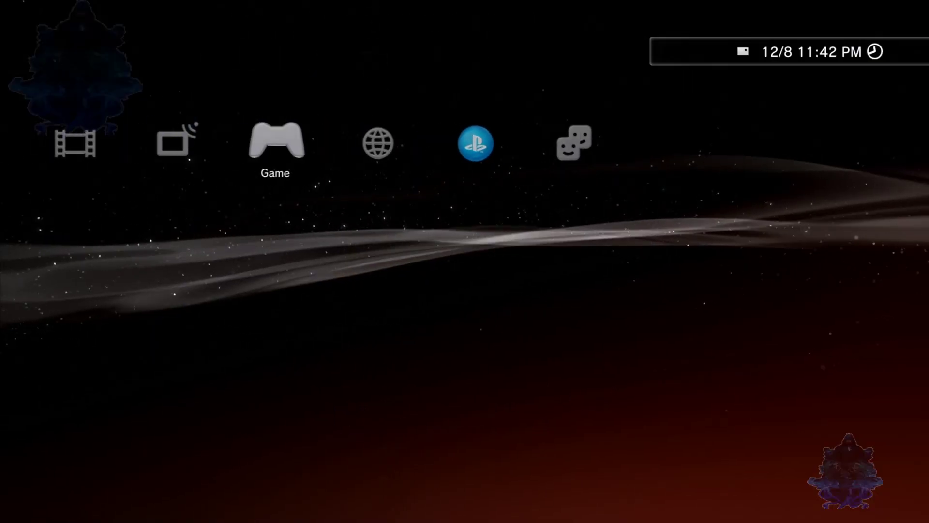
key("Up")
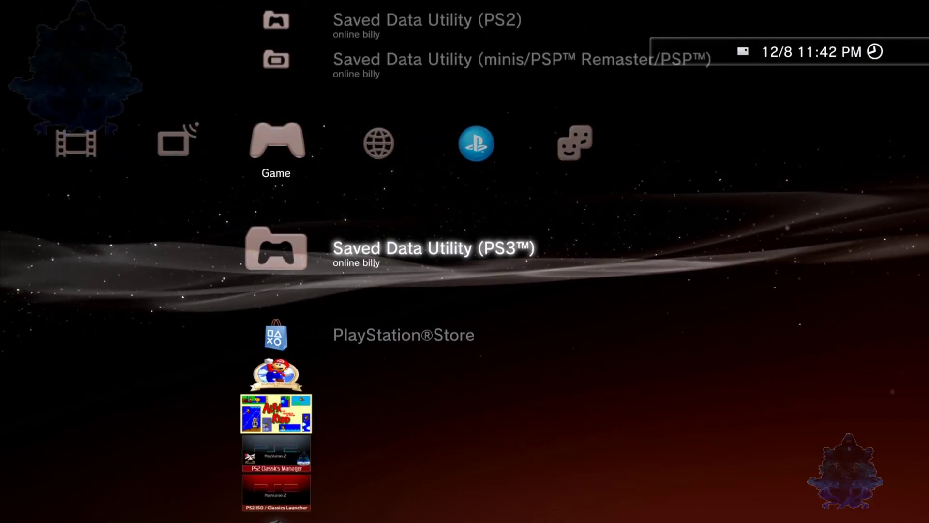
key("Up")
key("Down")
key("Down")
key("Down")
key("Down")
View System Information in System Settings to check the installed system software version.
key("Left")
key("Left")
key("Left")
key("Left")
key("Left")
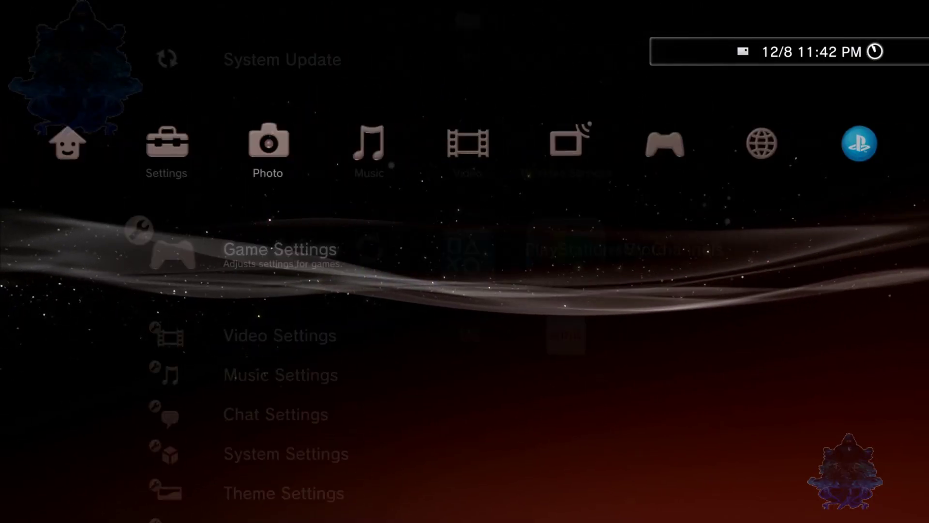
key("Left")
key("Right")
key("Down")
key("Down")
key("Down")
key("Down")
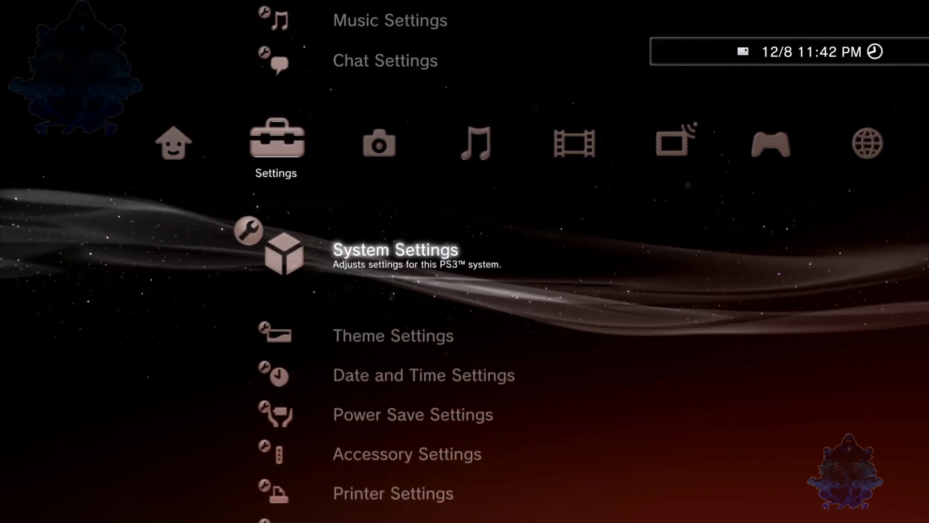
key("Return")
key("Down")
key("Down")
key("Down")
key("Down")
key("Down")
key("Down")
key("Down")
key("Down")
key("Down")
key("Down")
key("Down")
key("Down")
key("Down")
key("Down")
key("Down")
key("Down")
key("Down")
key("Down")
key("Down")
key("Down")
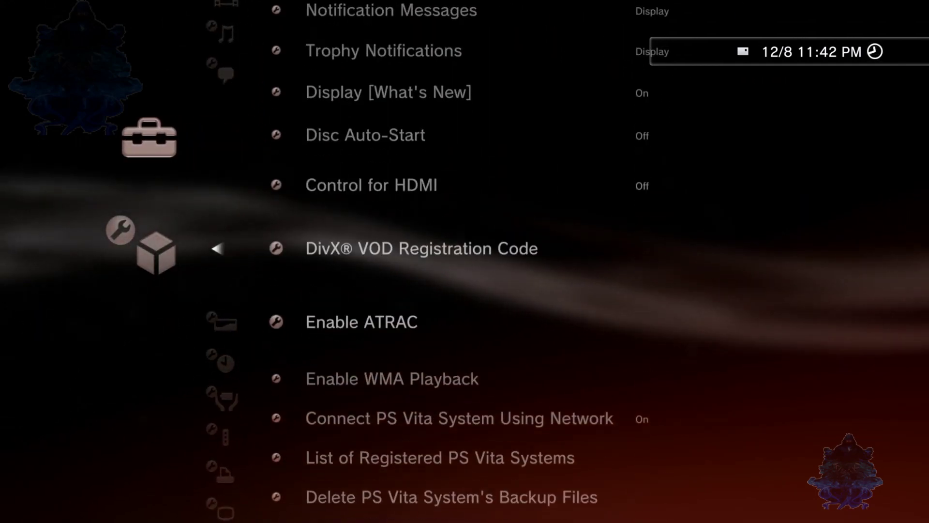
key("Up")
key("Return")
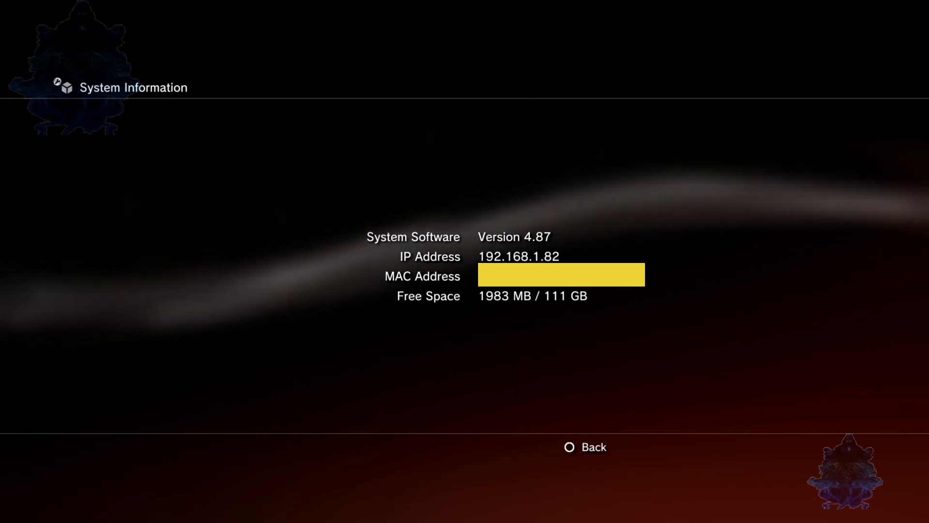
key("Escape")
key("Escape")
Open the Internet Browser from the Network category.
key("Right")
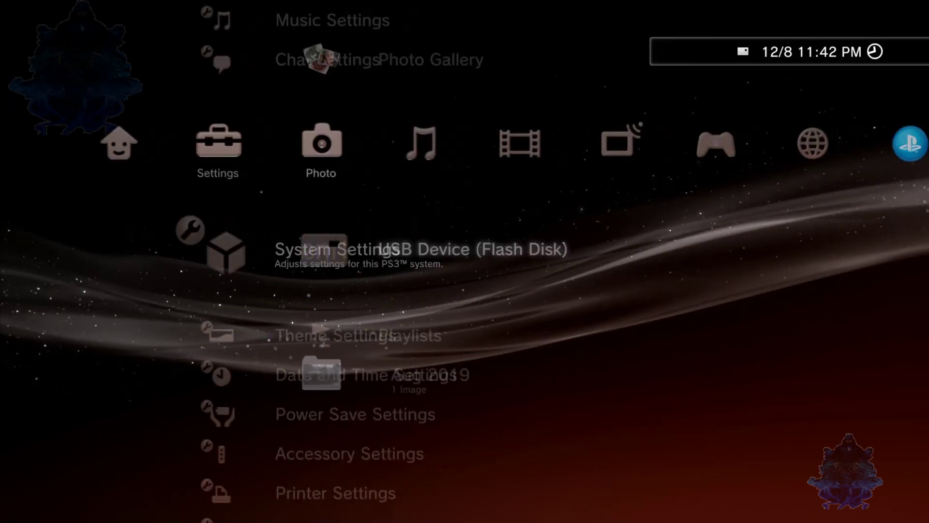
key("Right")
key("Right")
key("Right")
key("Right")
key("Right")
key("Right")
key("Left")
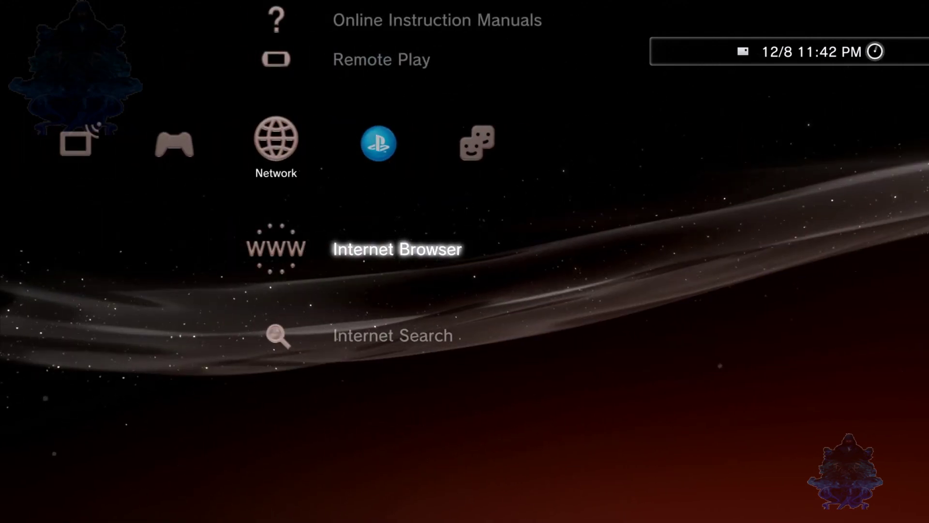
key("Return")
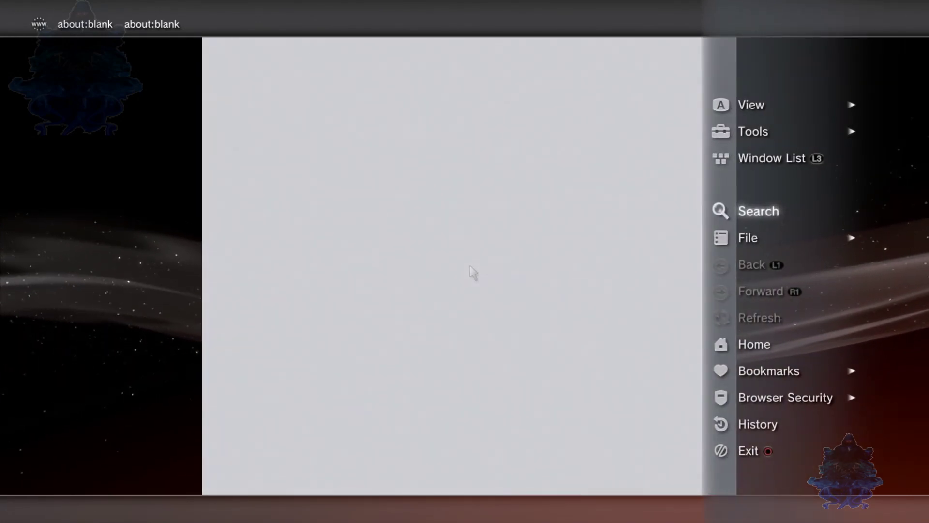
Set the browser's home page to a blank page, confirm it, and close the browser.
key("Up")
key("Up")
key("Right")
key("Down")
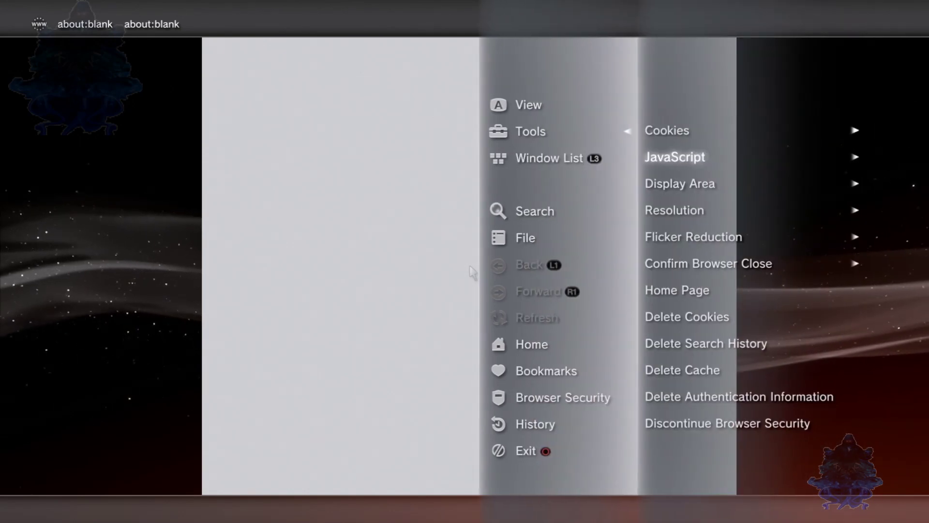
key("Down")
key("Down")
key("Down")
key("Down")
key("Down")
key("Return")
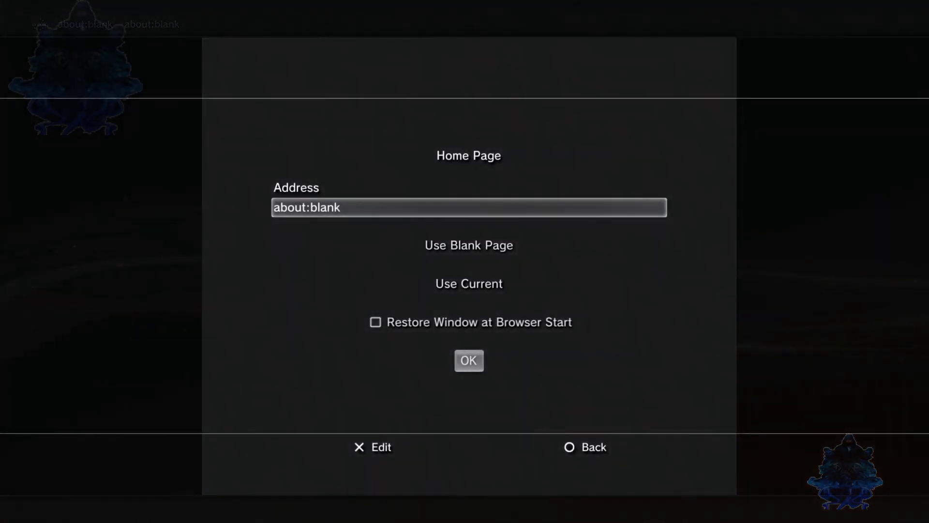
key("Down")
key("Return")
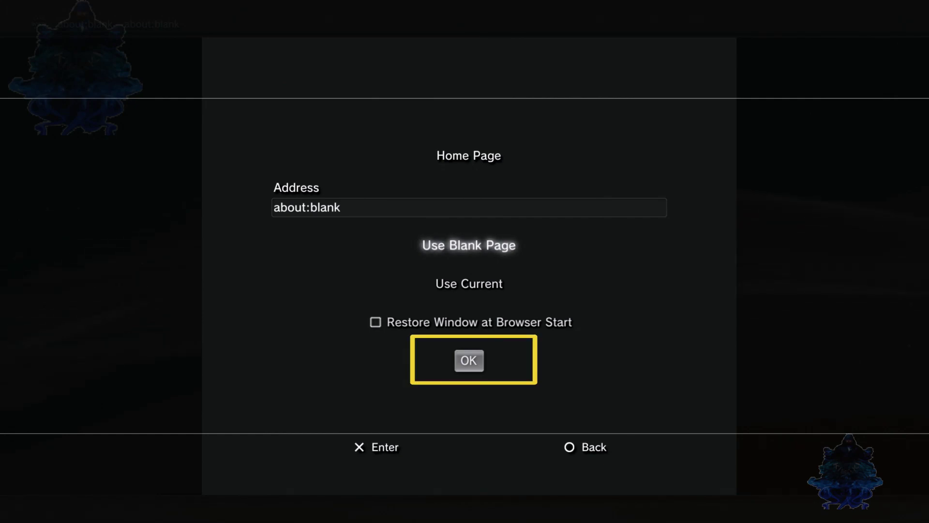
key("Return")
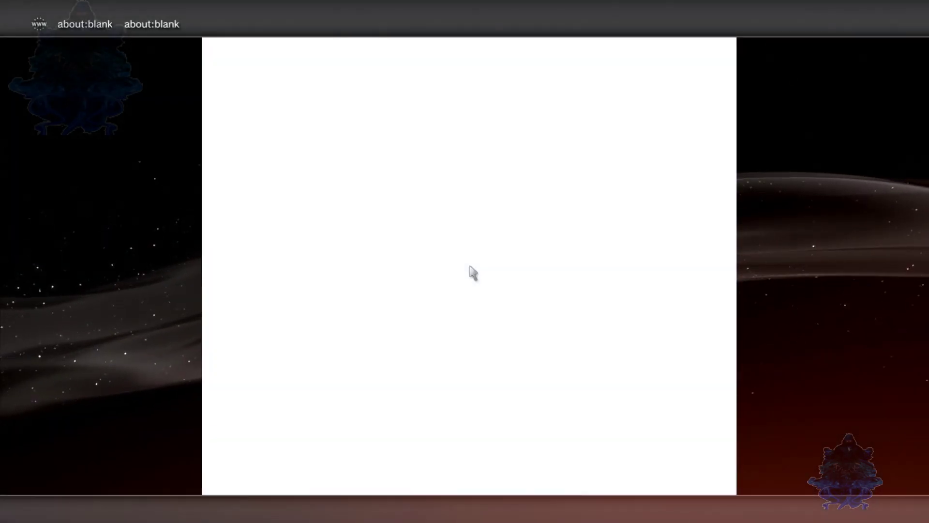
key("Escape")
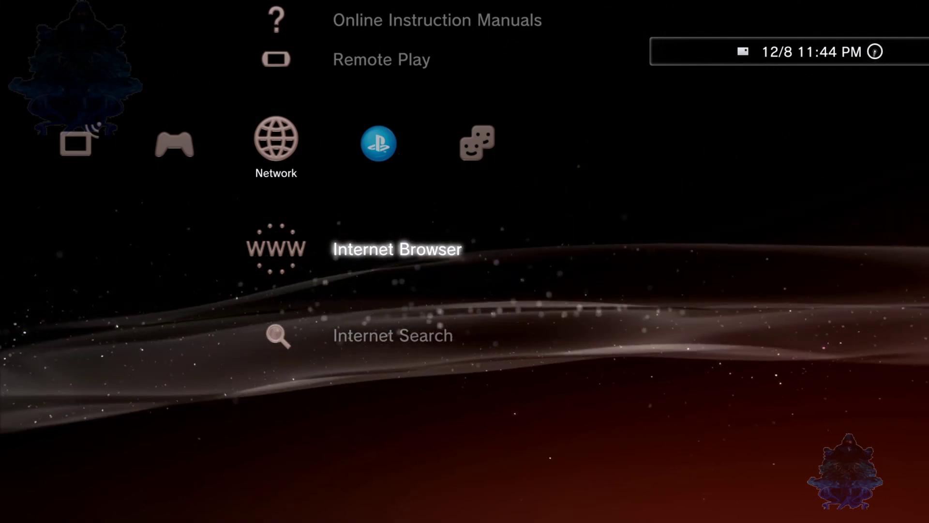
Reopen the Internet Browser and replace the blank address with ps3xploit.com, using the suggested entry.
key("Return")
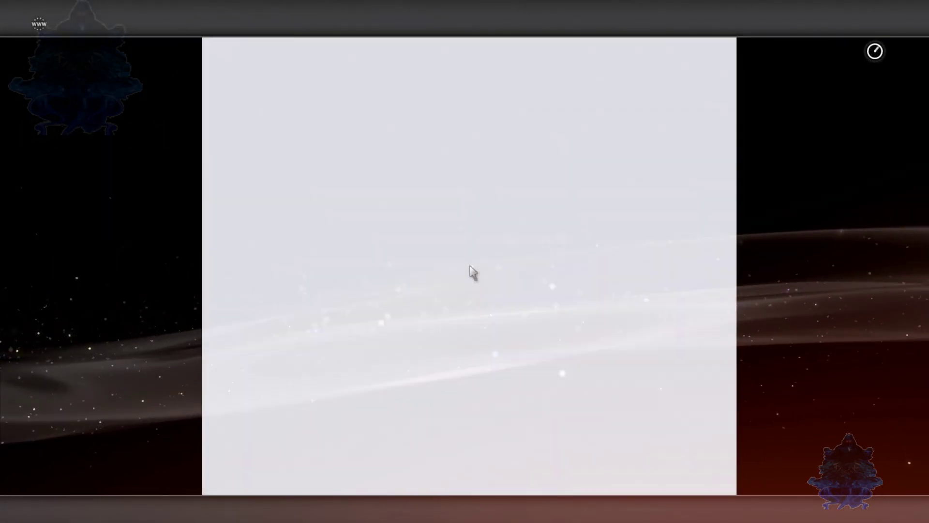
key("Return")
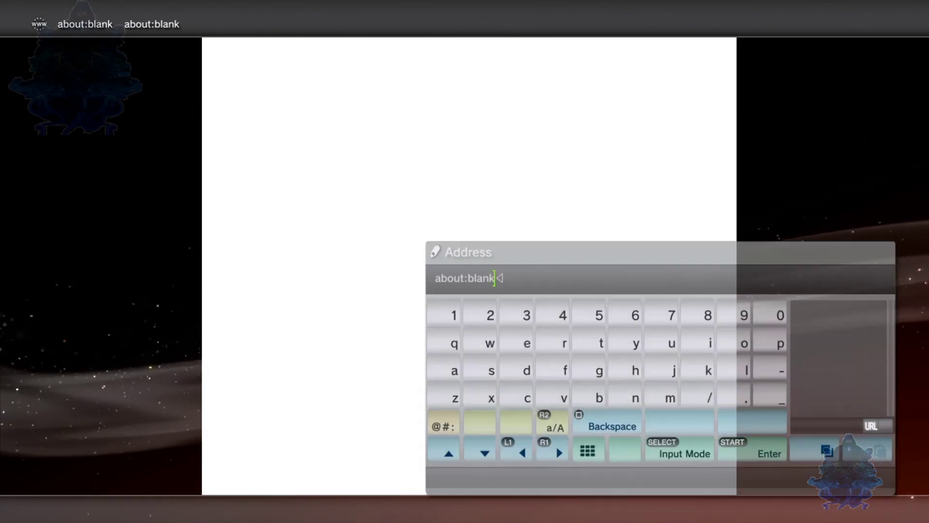
key("BackSpace")
key("BackSpace")
key("BackSpace")
key("BackSpace")
key("BackSpace")
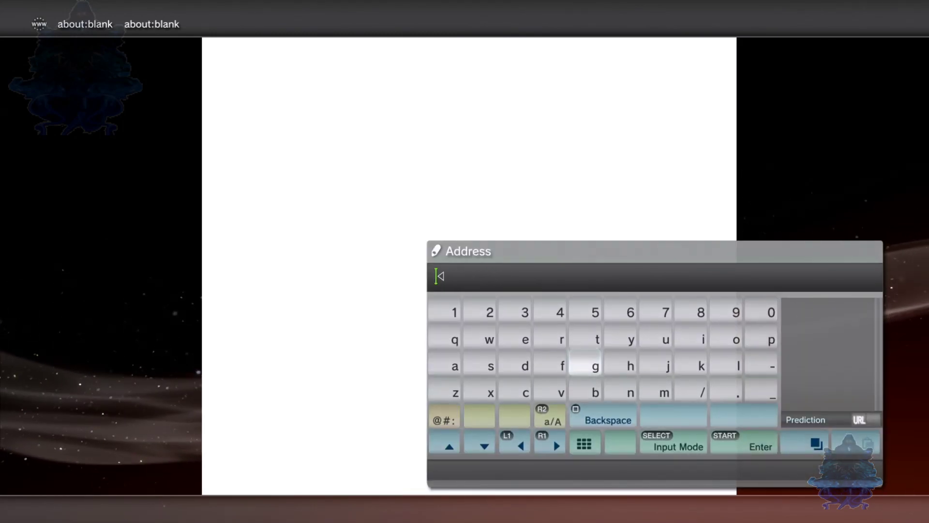
type("p")
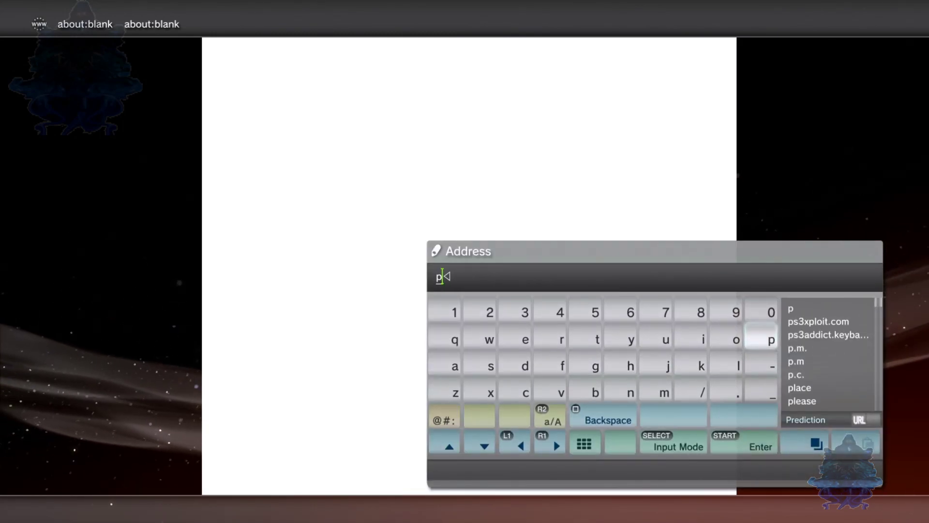
key("Right")
key("Down")
key("Return")
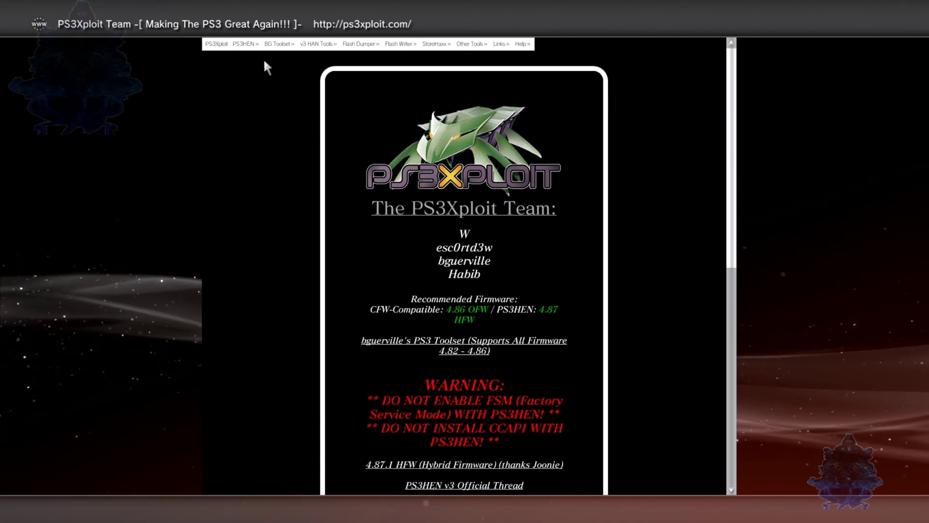
Add the manual HEN Installer page from the PS3HEN section to the bookmarks and load it from there on a fresh browser start.
mouse_move(251, 46)
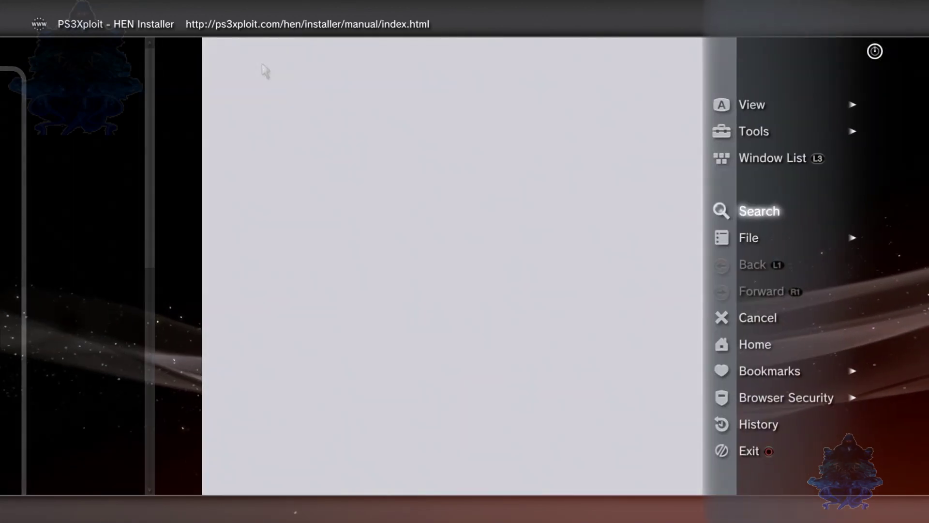
key("Down")
key("Right")
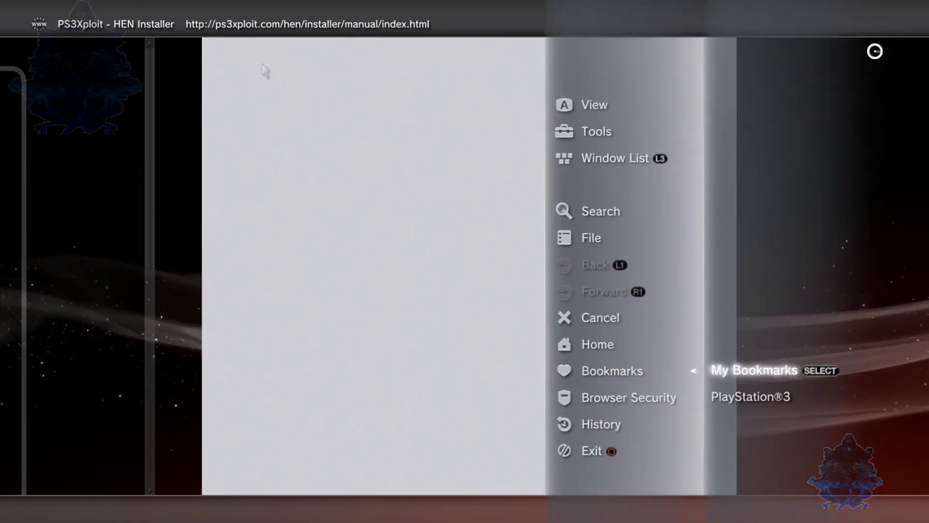
key("Return")
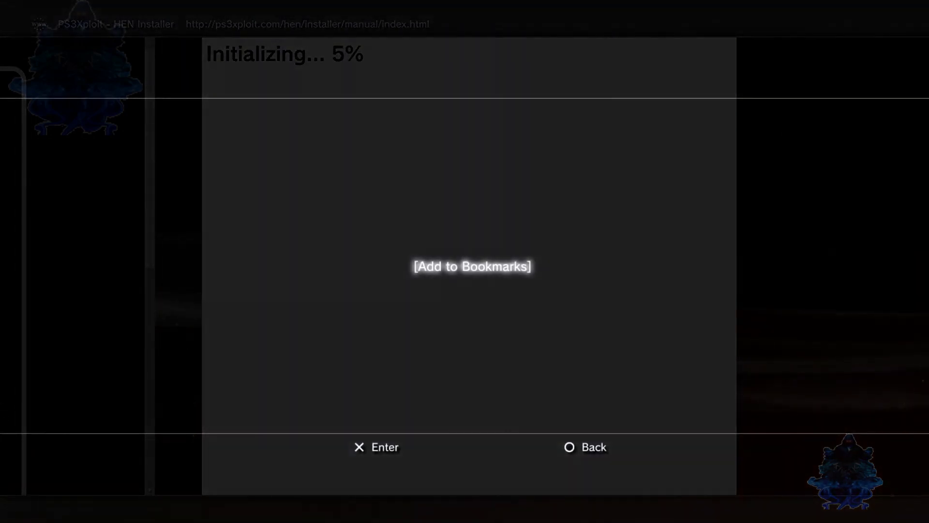
key("Return")
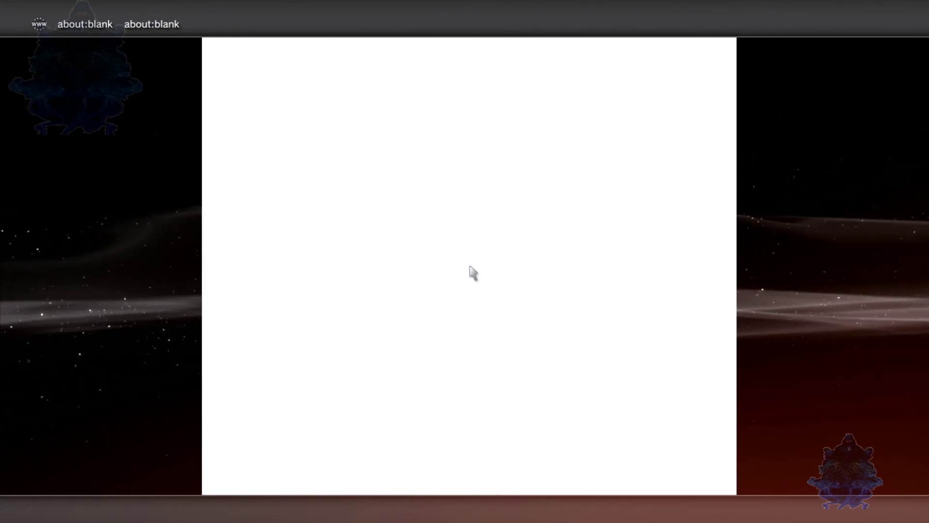
key("Select")
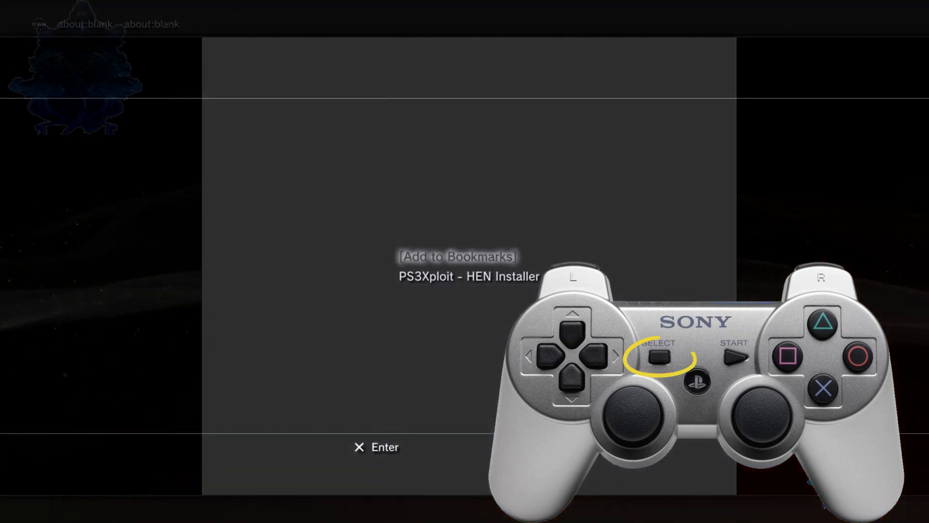
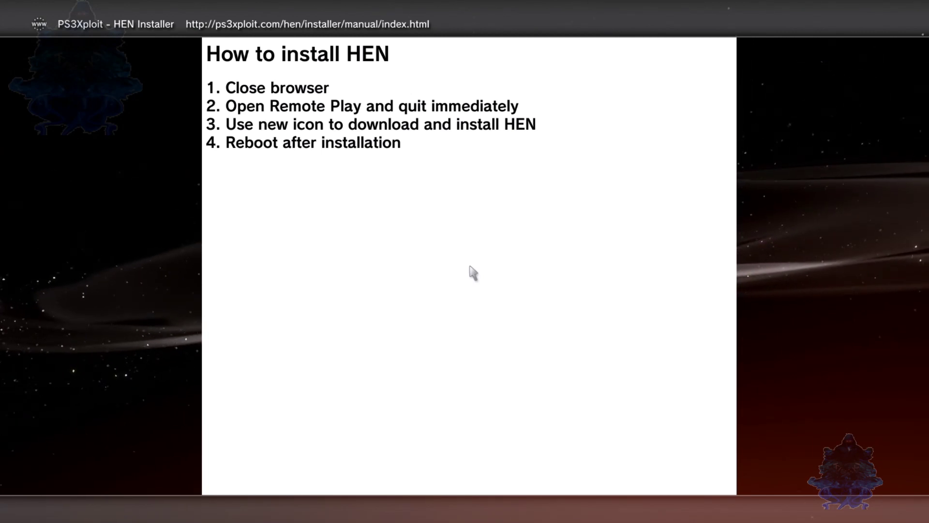
Leave the browser, open Remote Play and quit it immediately, and highlight the Install HEN entry in the Network category.
key("Escape")
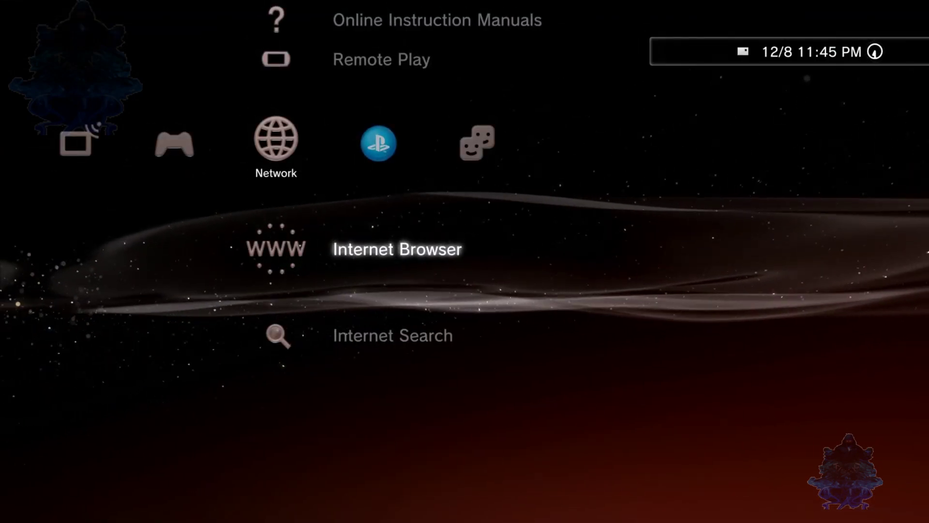
key("Up")
key("Up")
key("Down")
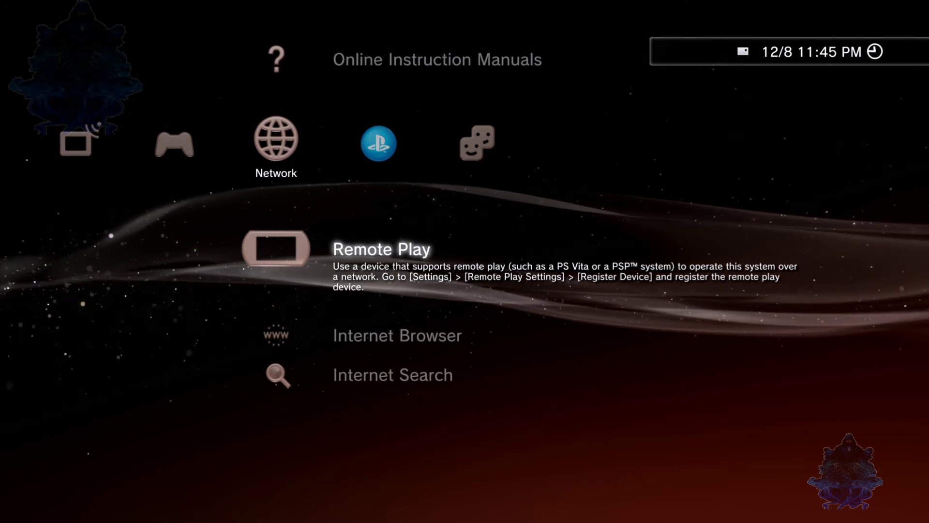
key("Return")
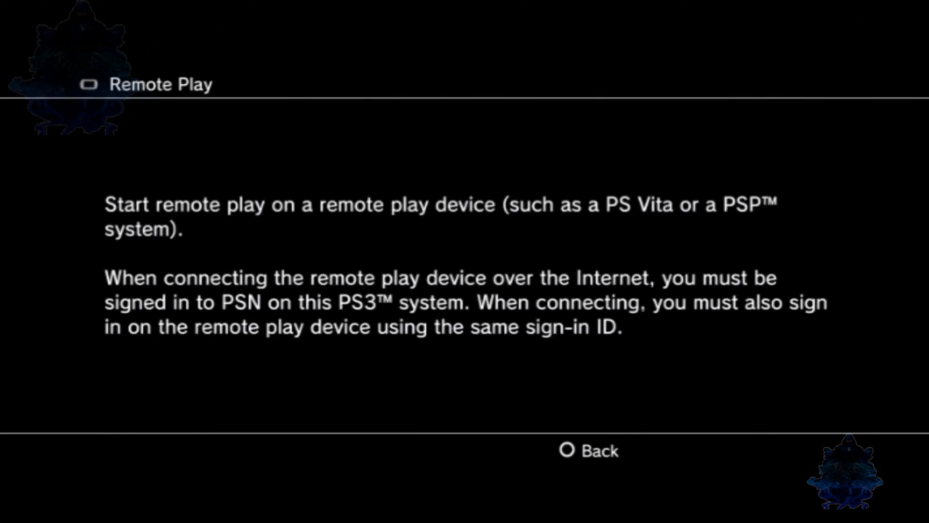
key("Escape")
key("Up")
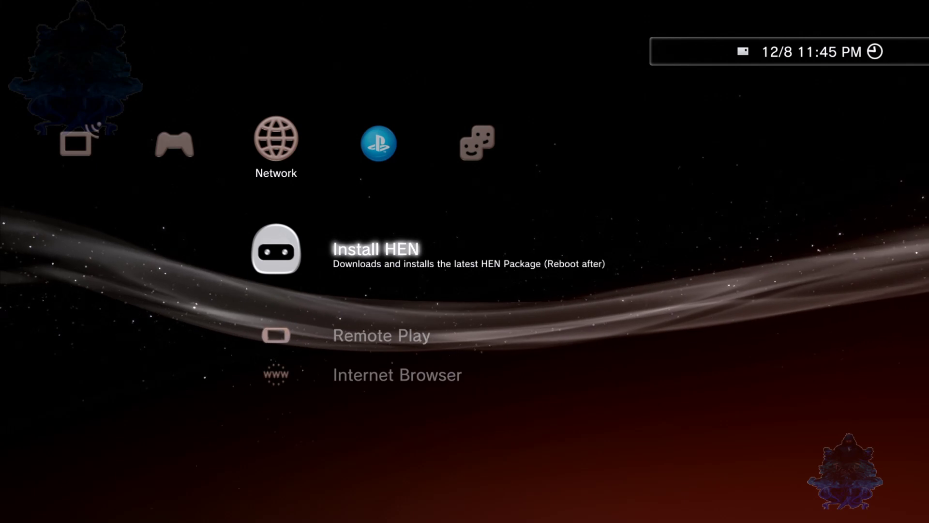
Download and install the latest HEN package with Install HEN, and return to the Network category.
key("Return")
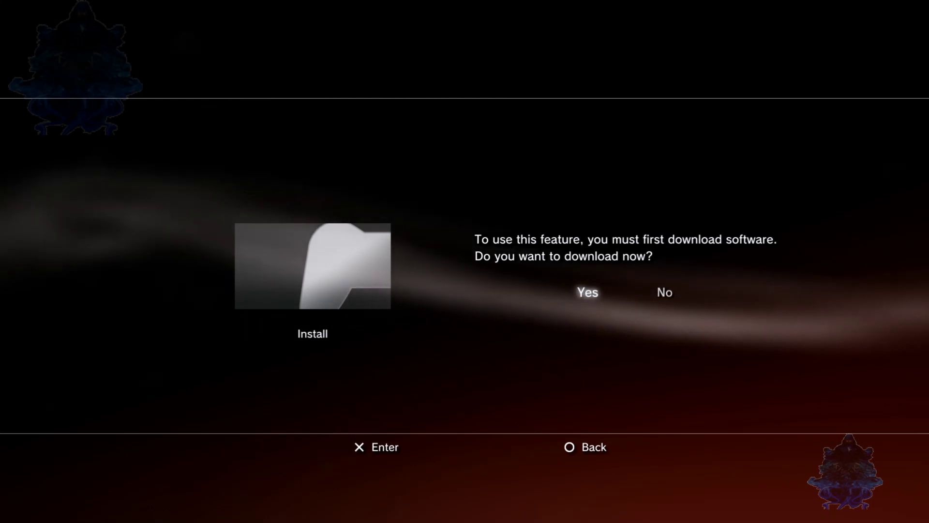
key("Return")
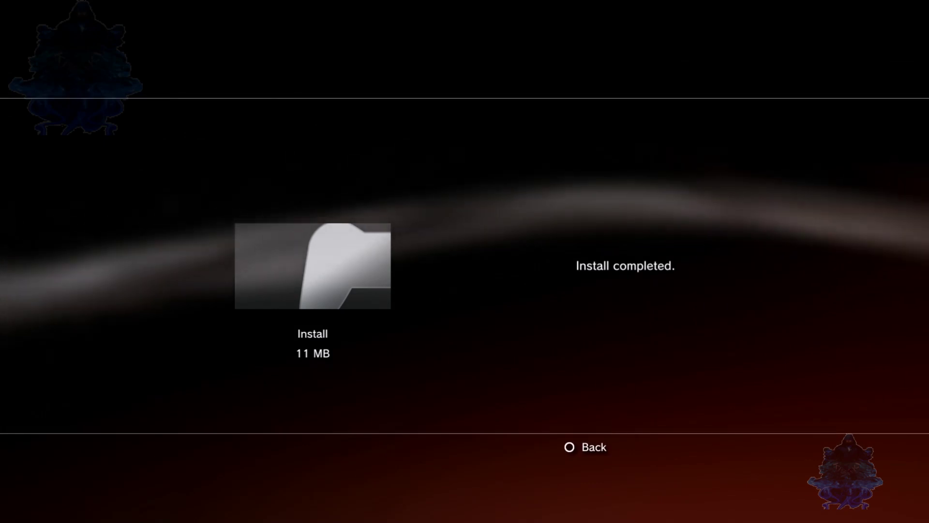
key("Escape")
Turn off the system from the Users category.
key("Left")
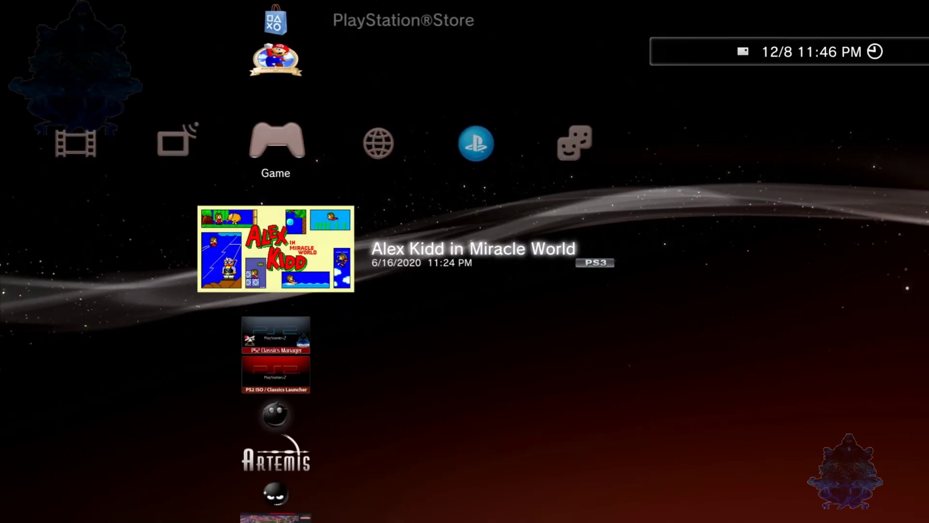
key("Up")
key("Up")
key("Up")
key("Left")
key("Left")
key("Left")
key("Left")
key("Left")
key("Left")
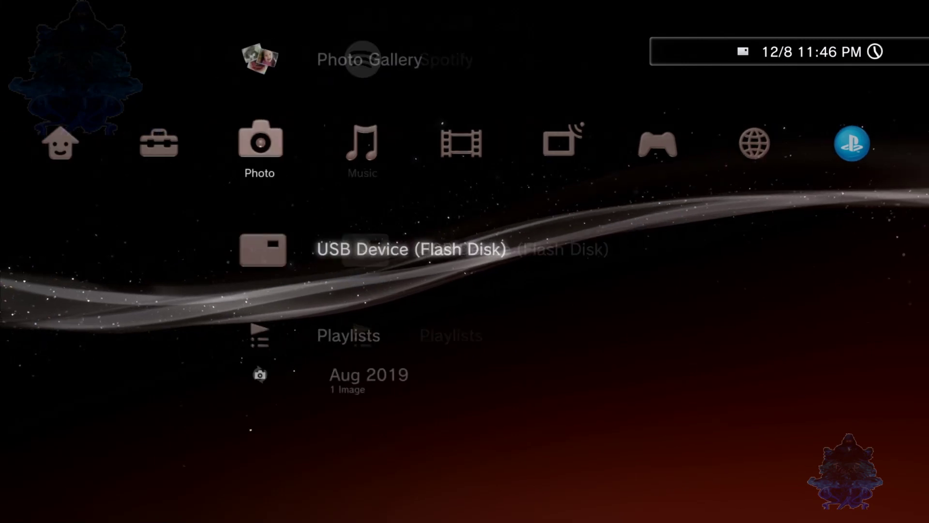
key("Up")
key("Up")
key("Up")
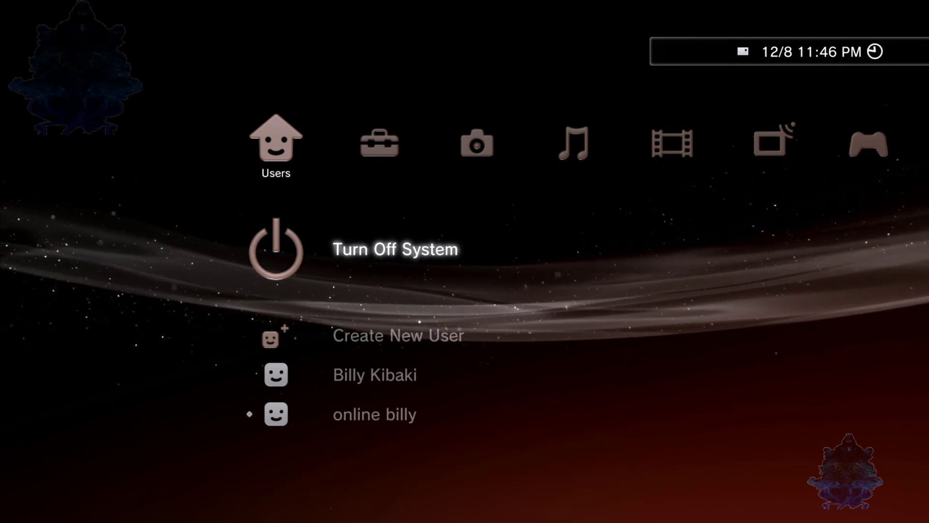
key("Return")
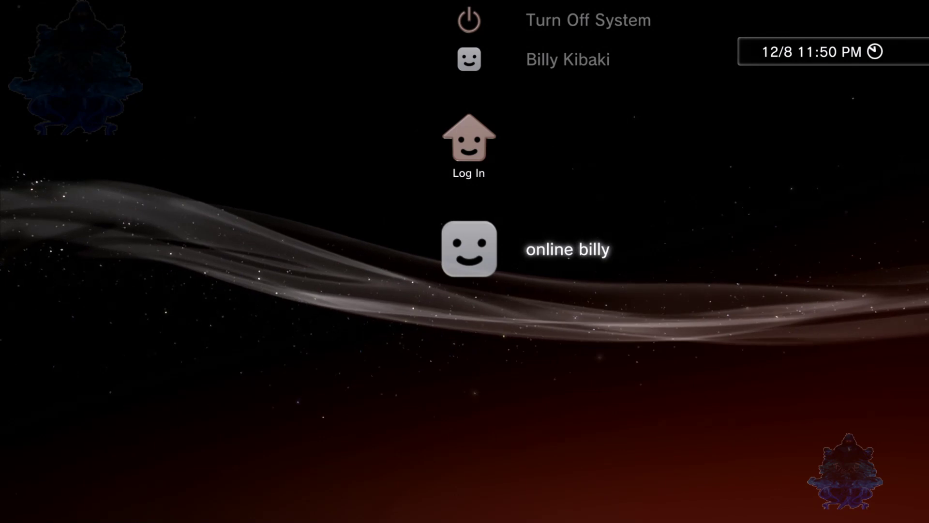
Log in with the online user profile.
key("Up")
key("Down")
key("Return")
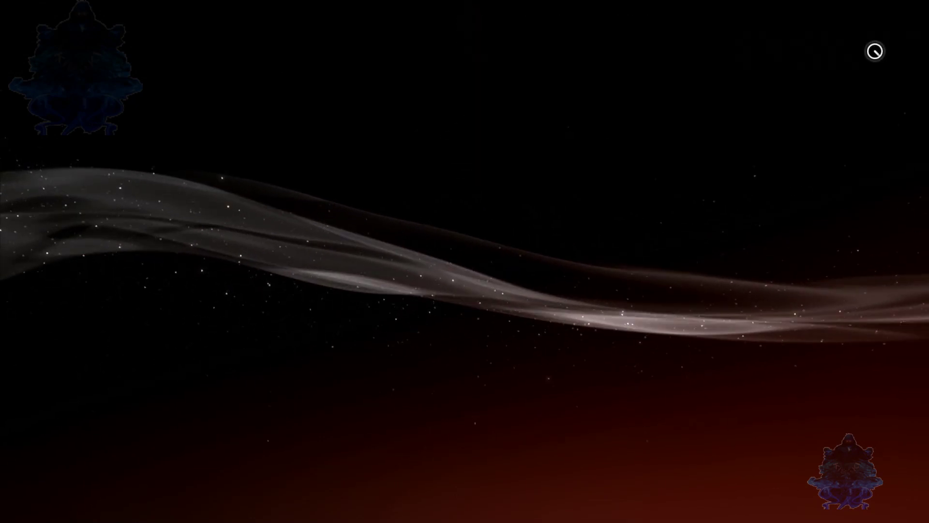
Run Enable HEN from the Game category.
key("Left")
key("Left")
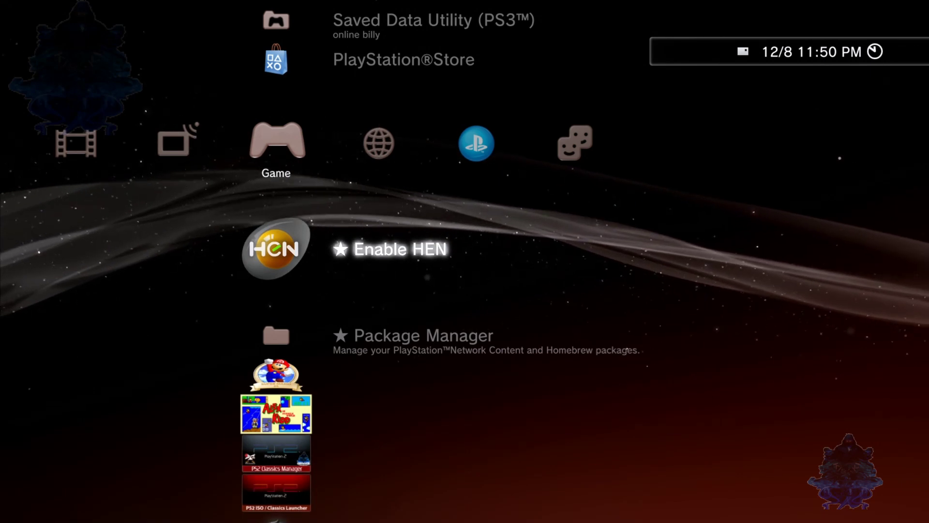
key("Down")
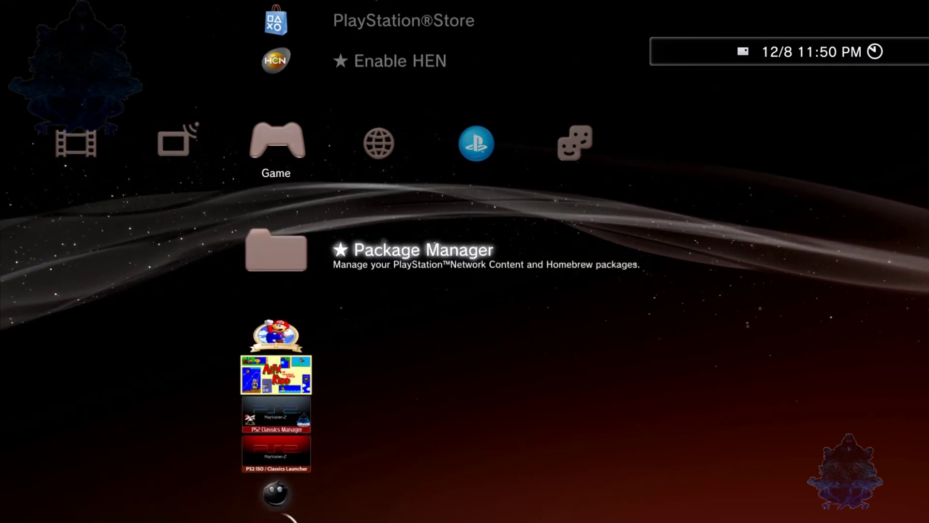
key("Up")
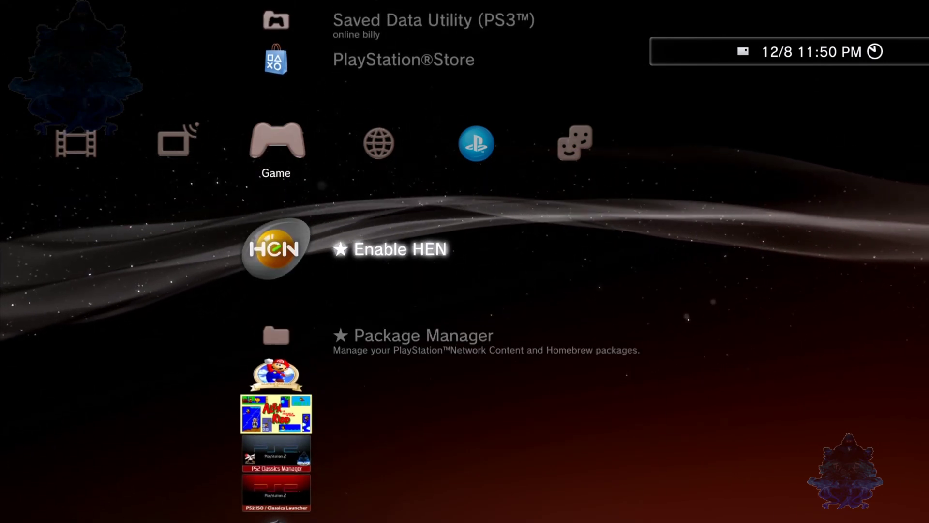
key("Return")
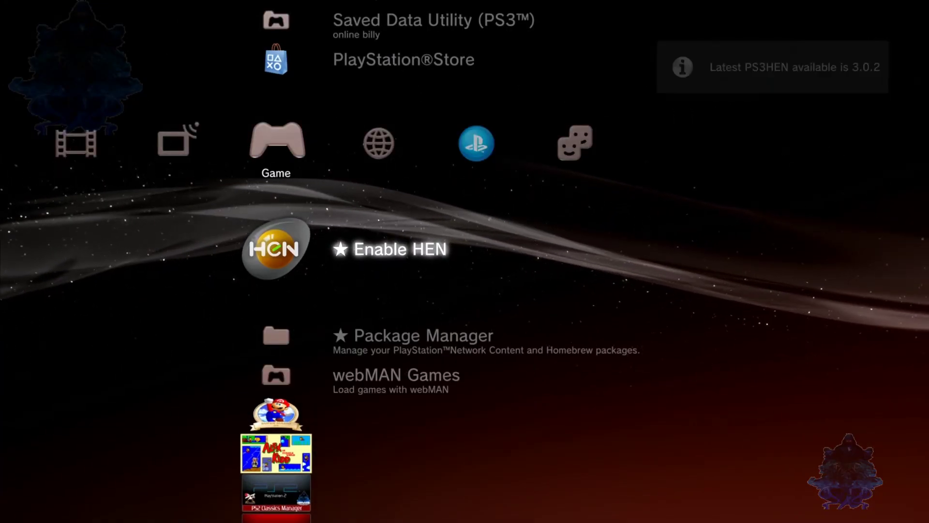
Look through the PLAYSTATION 3 titles in webMAN Games down to Modern Warfare 2.
key("Down")
key("Down")
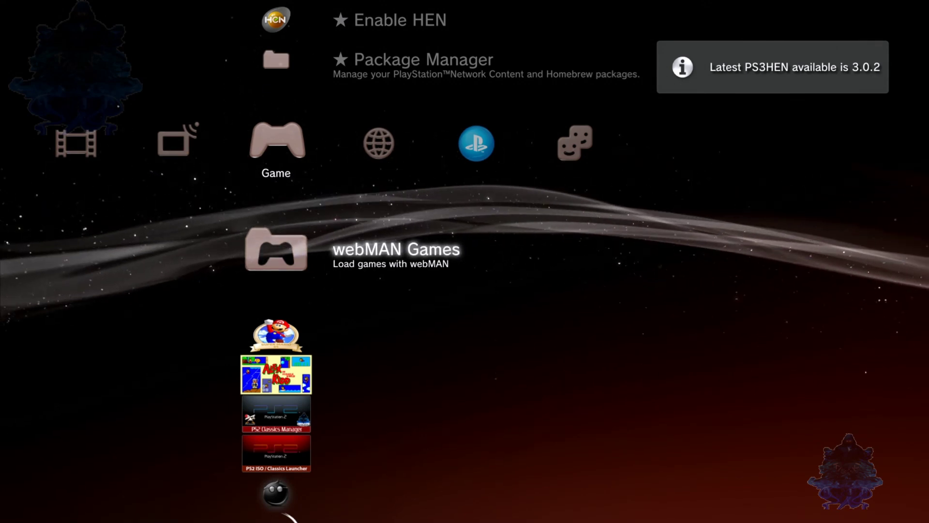
key("Up")
key("Down")
key("Return")
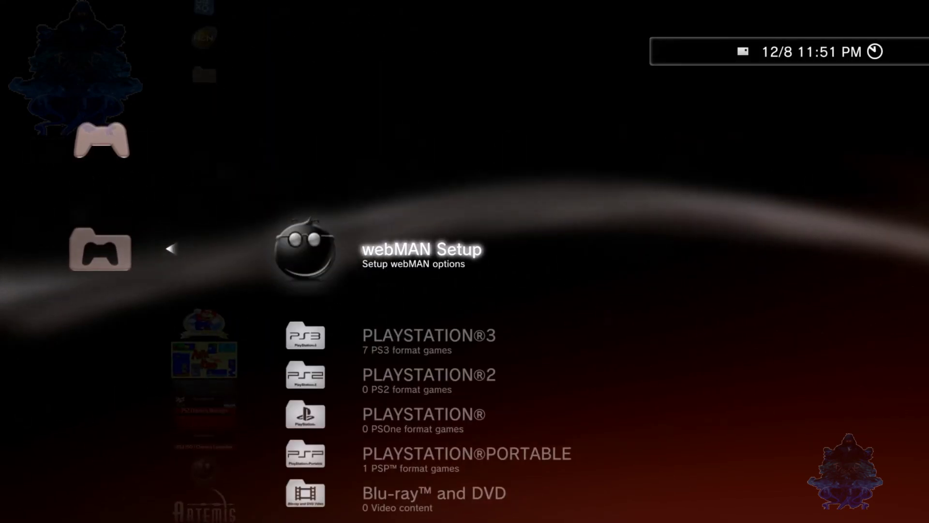
key("Down")
key("Return")
key("Down")
key("Down")
key("Down")
key("Down")
key("Down")
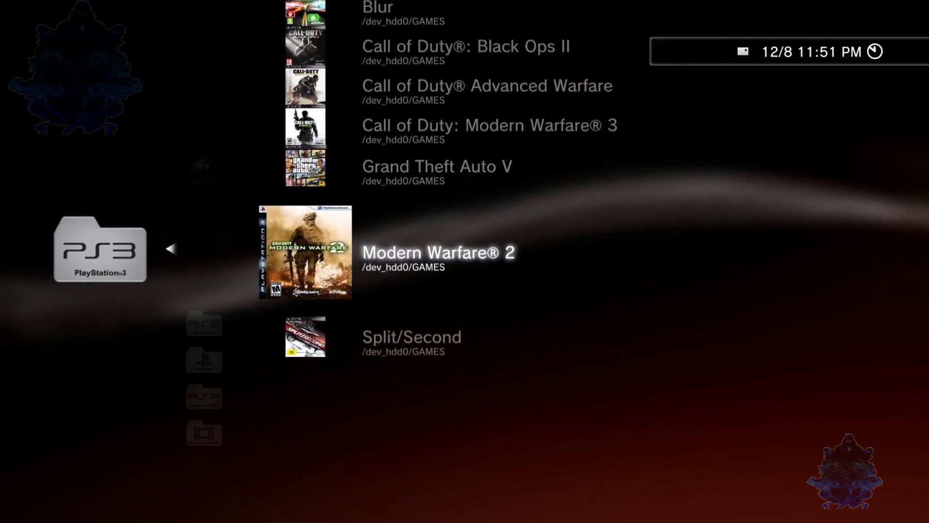
Leave the game list and sign in to PlayStation Network with the account password.
key("Left")
key("Left")
key("Right")
key("Up")
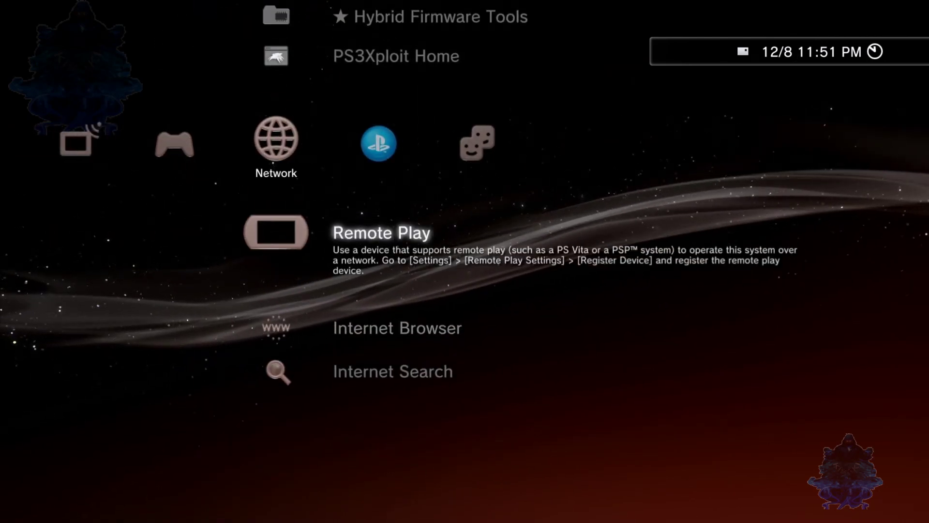
key("Right")
key("Return")
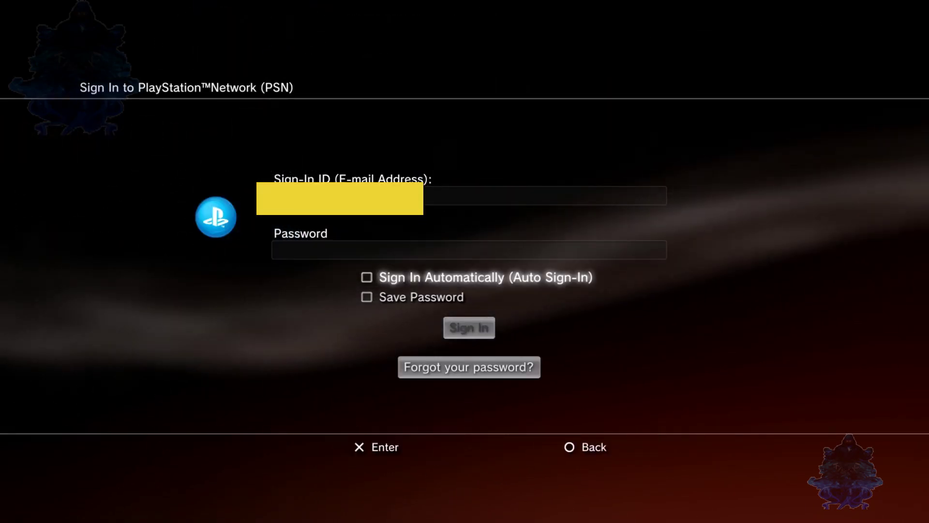
key("Return")
key("Return")
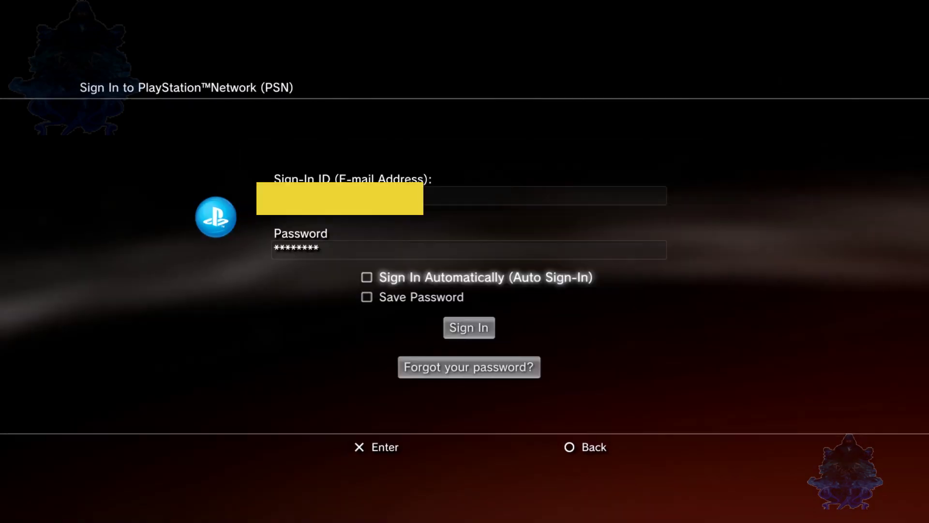
key("Return")
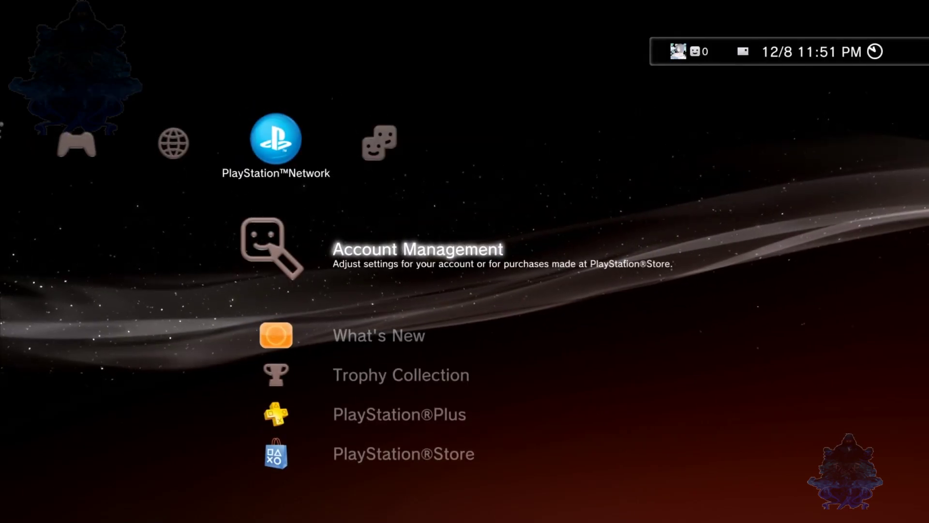
View the sign-in options of Account Management and check the Friends category.
key("Menu")
key("Escape")
key("Menu")
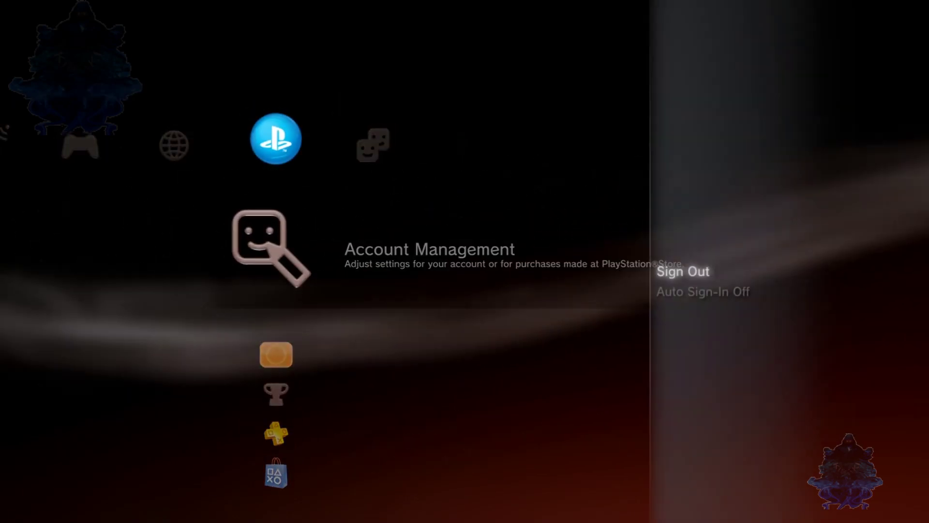
key("Return")
key("Right")
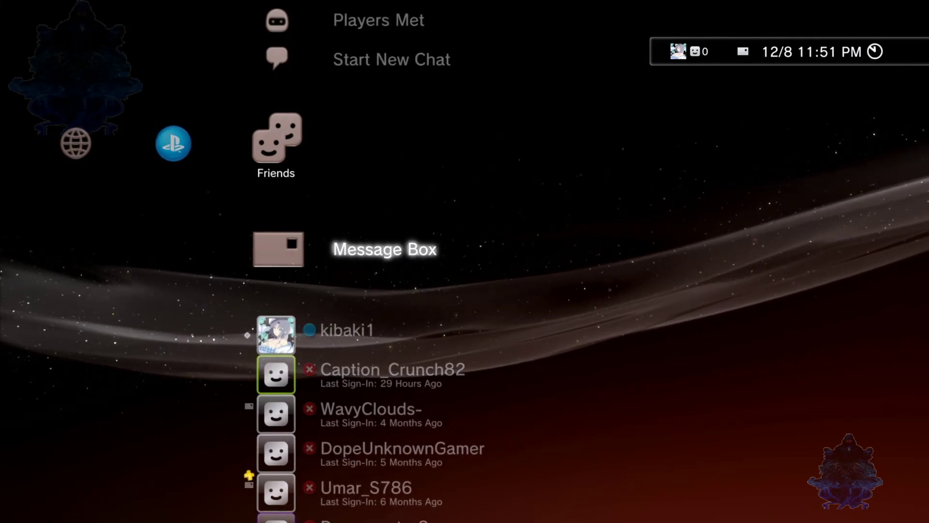
key("Down")
key("Left")
key("Left")
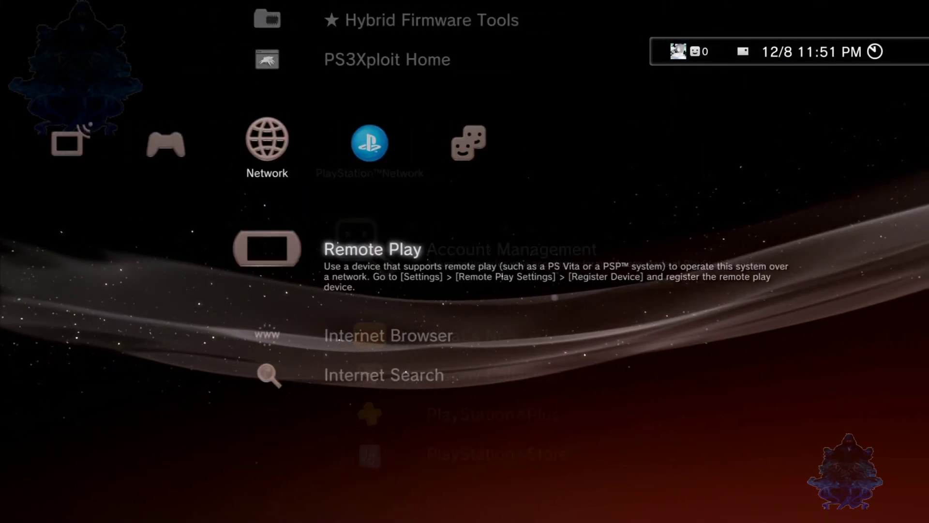
Open the PLAYSTATION 3 list in webMAN Games from the Game category.
key("Down")
key("Left")
key("Down")
key("Down")
key("Up")
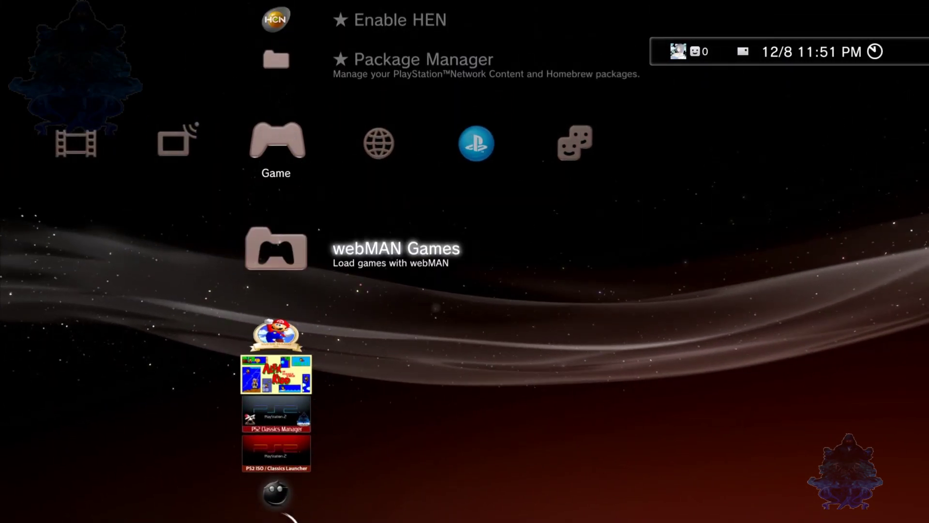
key("Return")
key("Return")
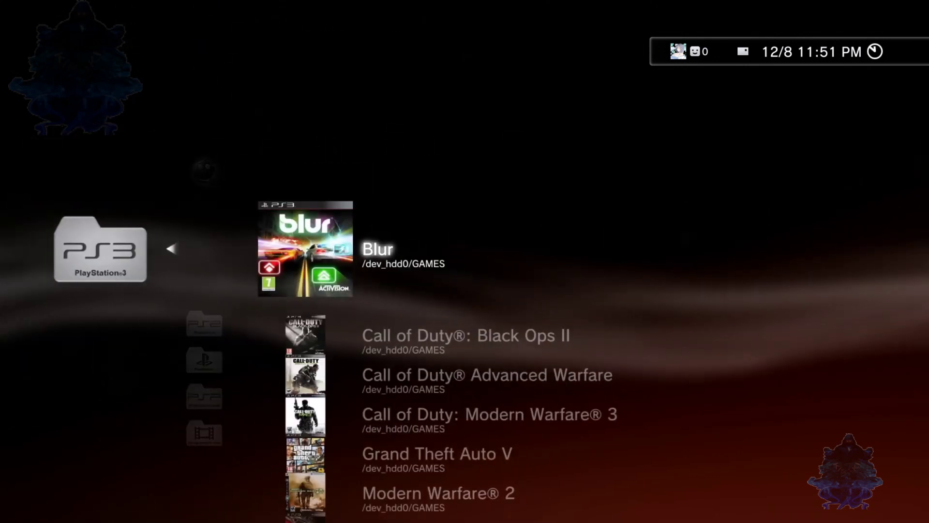
Mount Blur from the PLAYSTATION 3 game list.
key("Down")
key("Up")
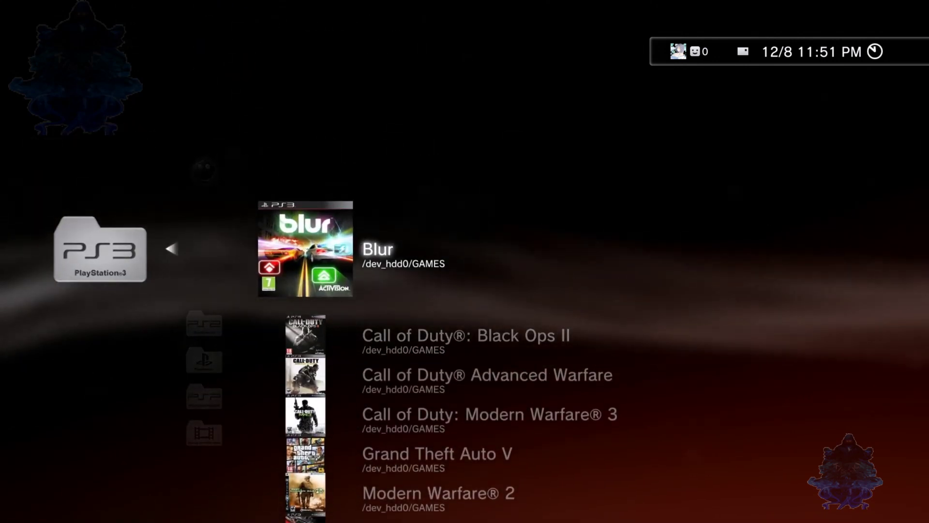
key("Return")
key("Down")
key("Up")
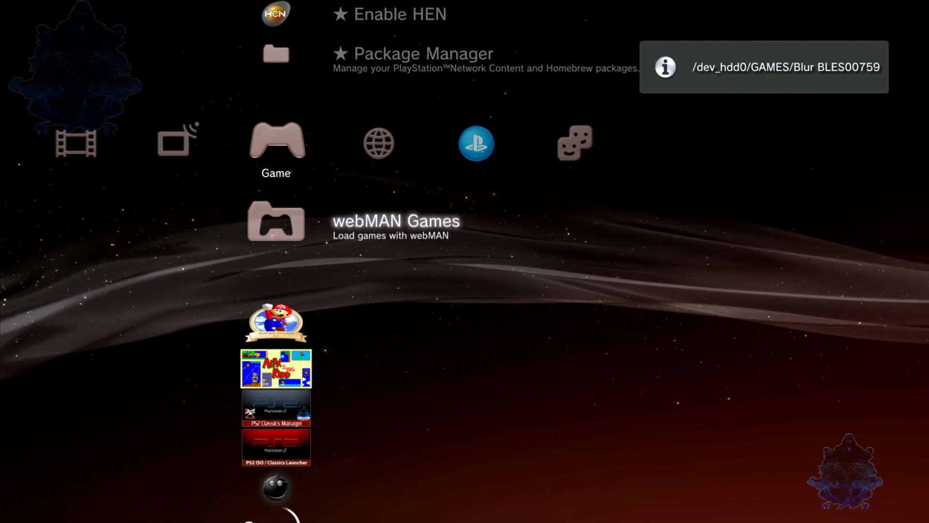
key("Up")
key("Down")
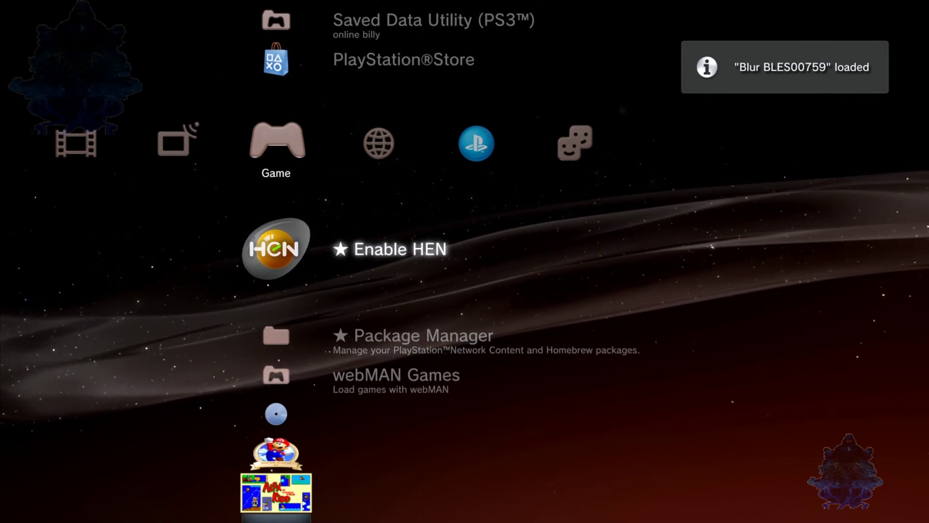
key("Up")
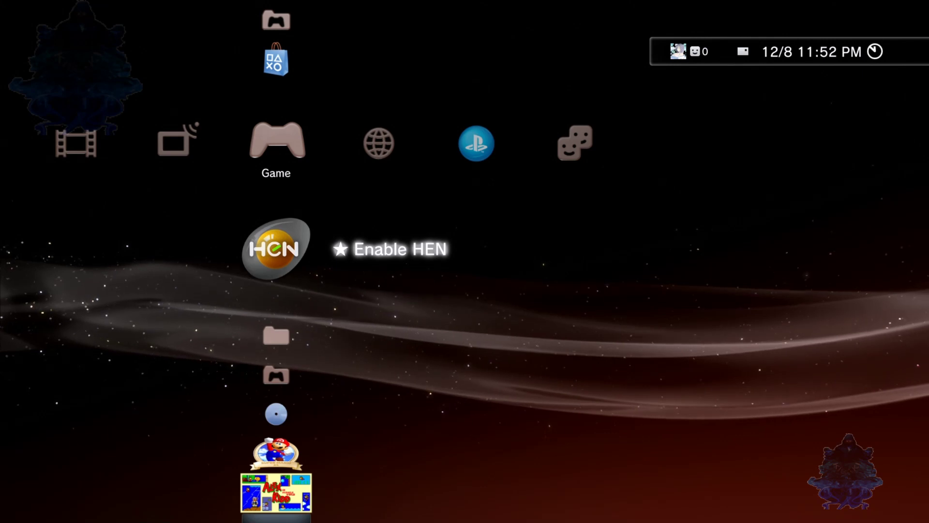
key("Right")
key("Right")
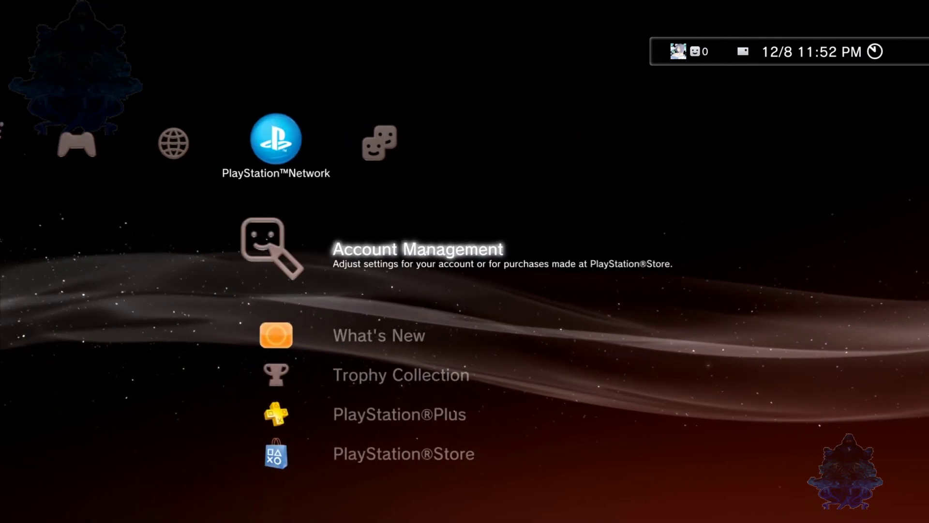